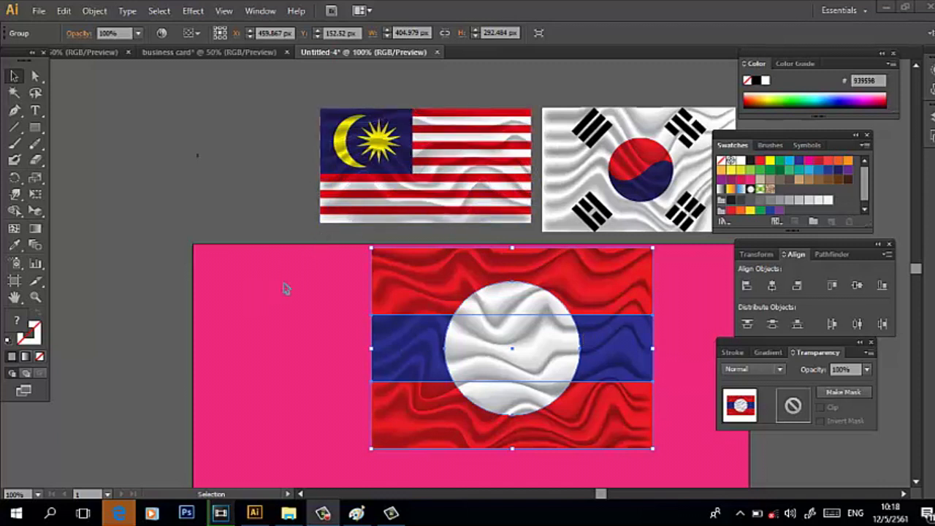
Move the finished wavy flags upward so they sit clear of the pink artboard.
left_click_drag(439, 365, 239, 118)
left_click_drag(413, 171, 405, 199)
left_click(376, 295)
Draw a wide, shallow horizontal rectangle on the upper part of the pink artboard.
left_click(35, 126)
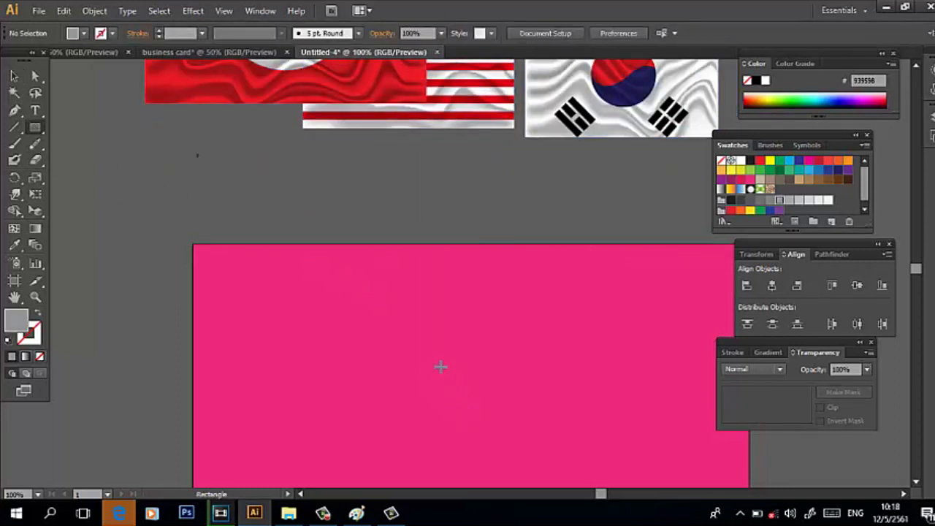
scroll(445, 327, "up", 3)
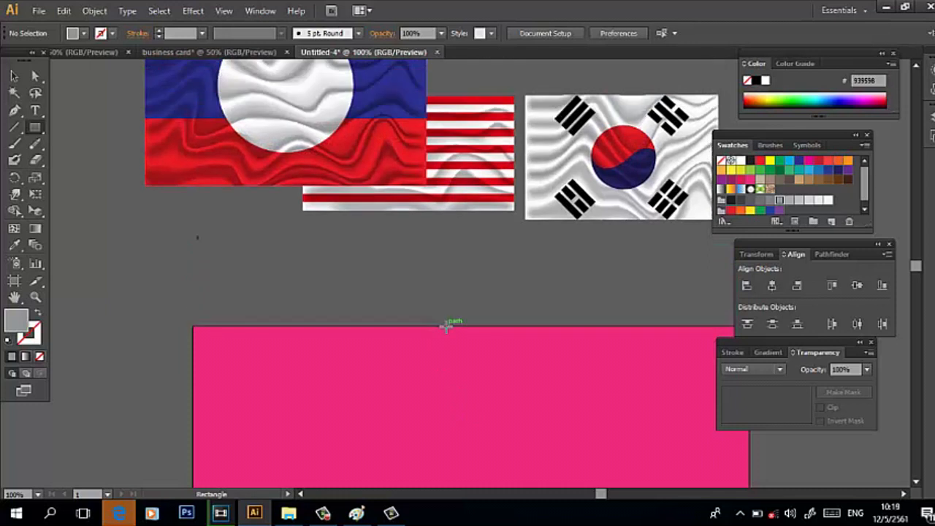
scroll(445, 327, "down", 4)
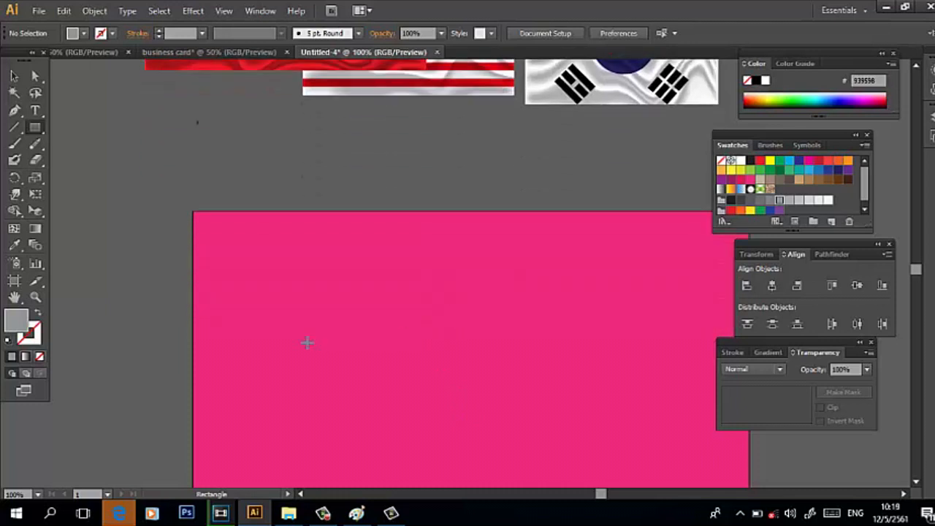
scroll(296, 334, "up", 2)
scroll(295, 334, "down", 4)
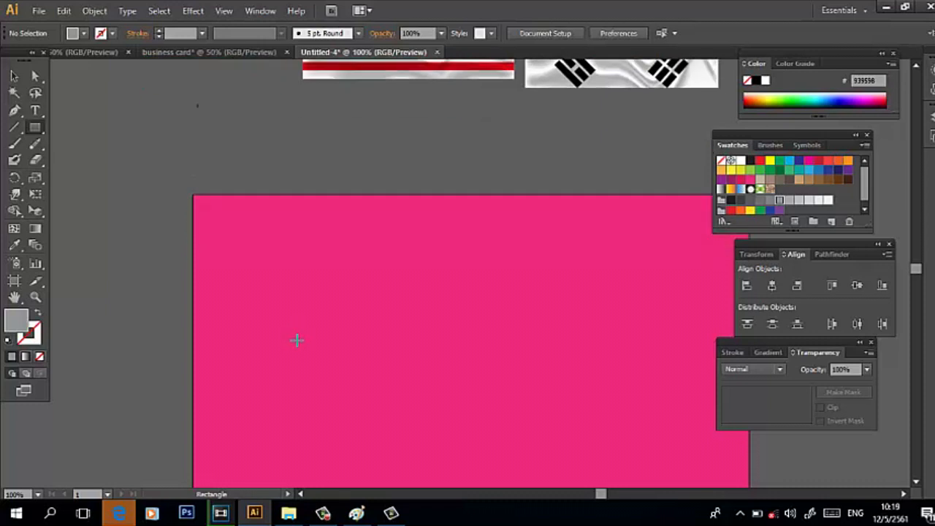
mouse_move(315, 272)
left_mouse_down()
mouse_move(451, 336)
mouse_move(608, 373)
left_mouse_up()
key("ctrl+z")
left_click_drag(281, 233, 538, 289)
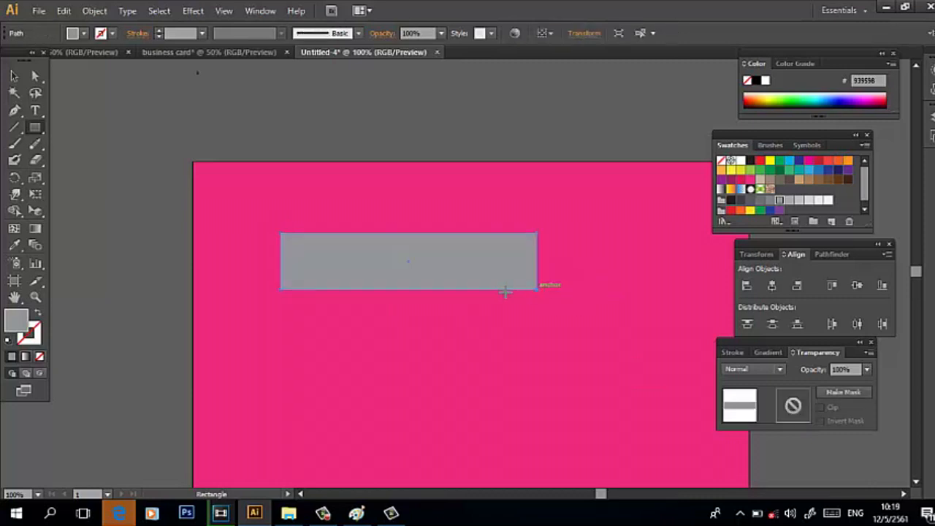
Fill the rectangle with bright red, adjusting the swatch red to ff0013.
left_click(14, 75)
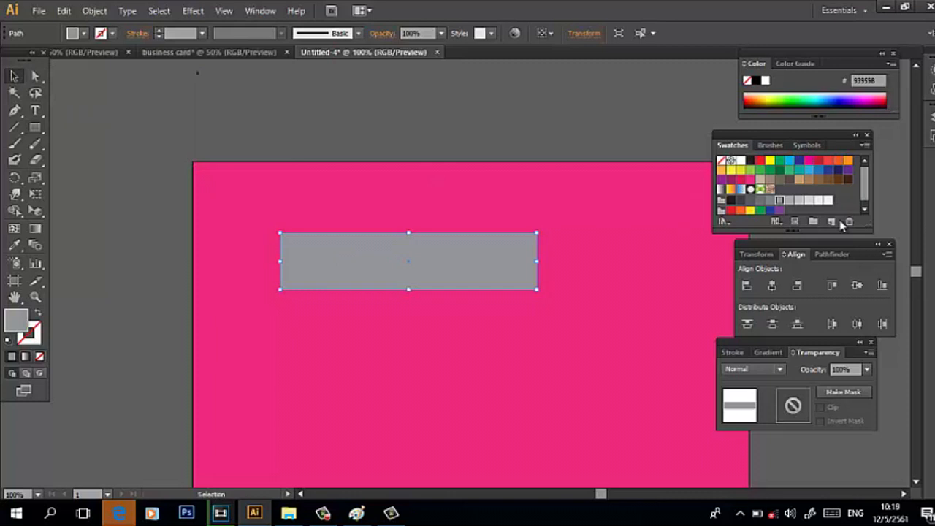
left_click(760, 160)
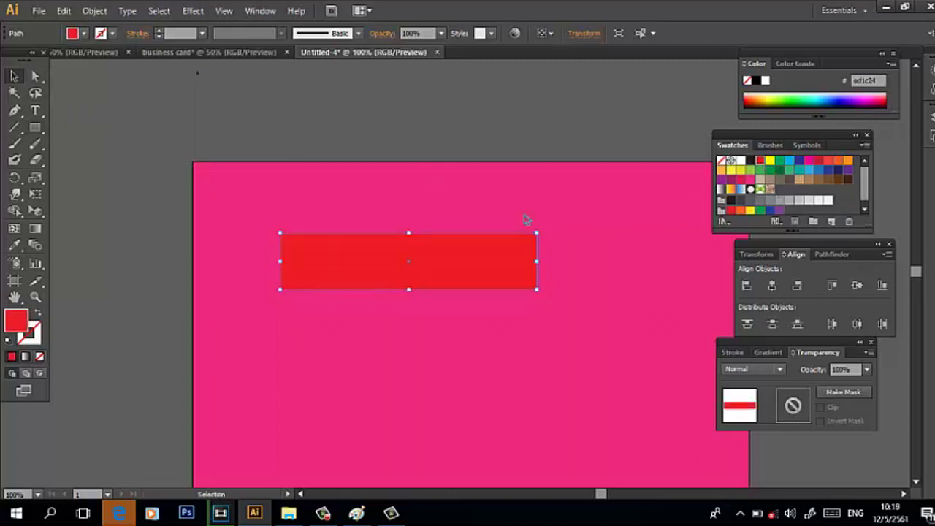
double_click(18, 320)
left_click_drag(597, 296, 625, 229)
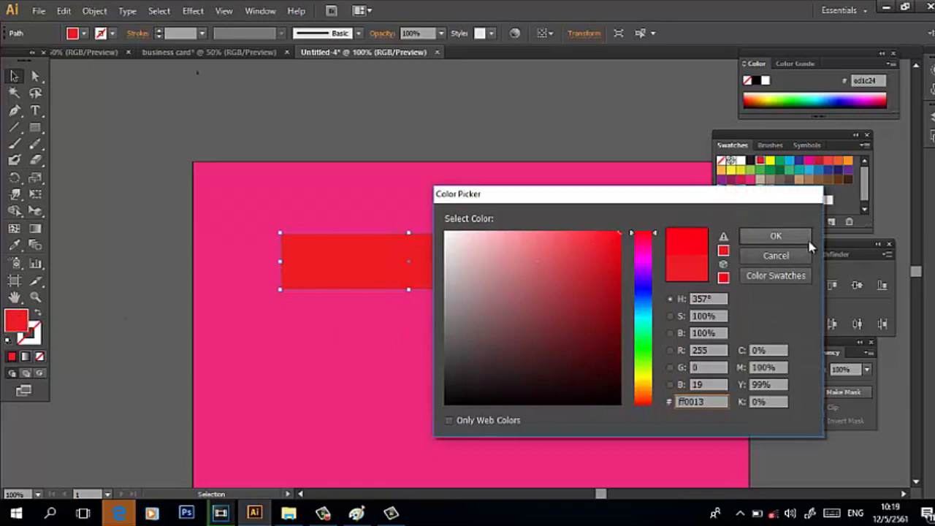
left_click(783, 239)
left_click(449, 317)
left_click(429, 286)
left_click(448, 334)
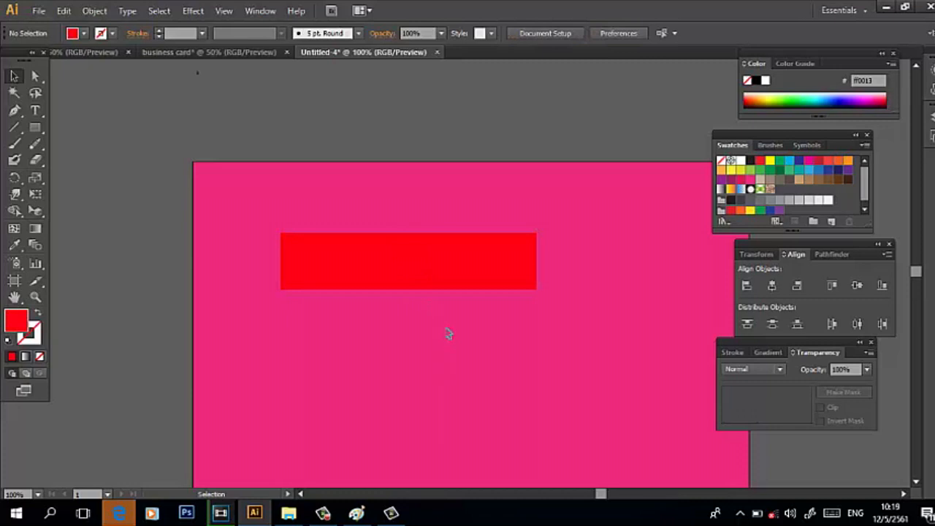
Duplicate the red bar straight downward at equal spacing, leaving three stacked stripes and deleting the surplus fourth.
left_click(431, 269)
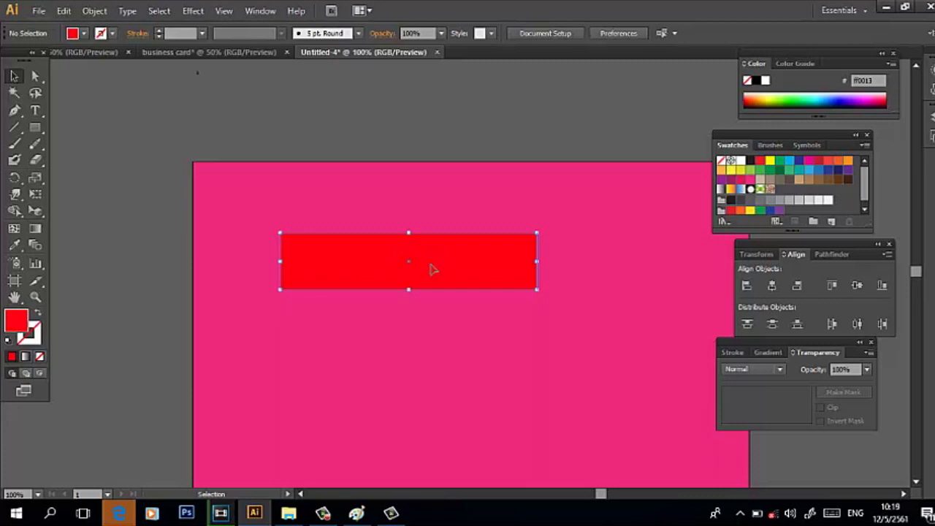
left_click(449, 336)
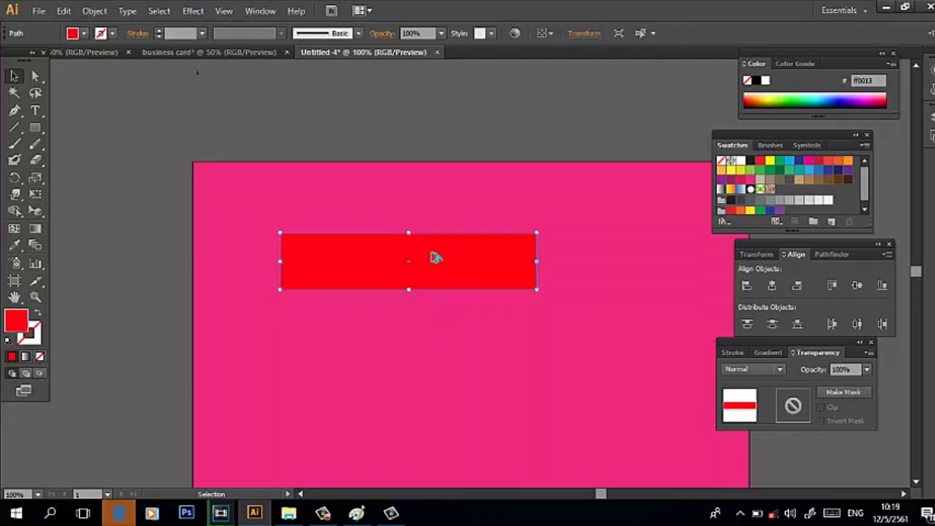
left_click_drag(433, 257, 435, 314)
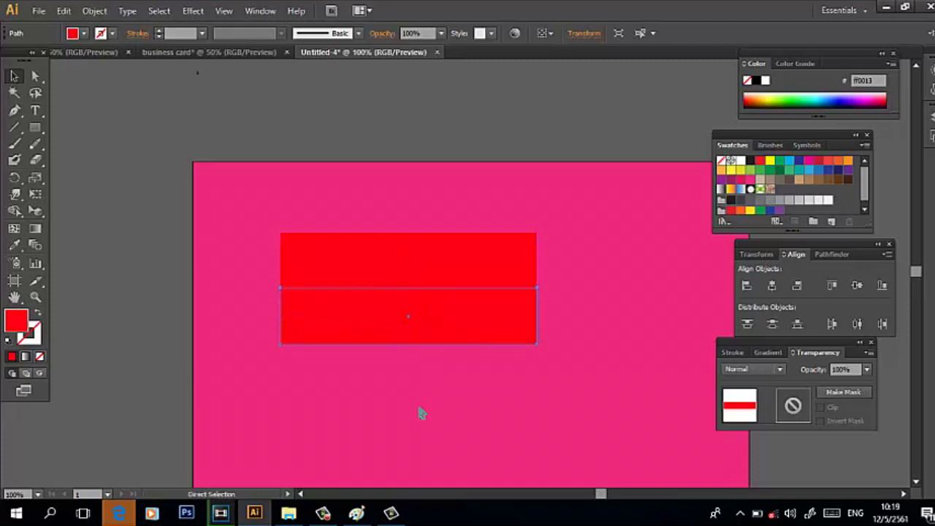
key("ctrl+d")
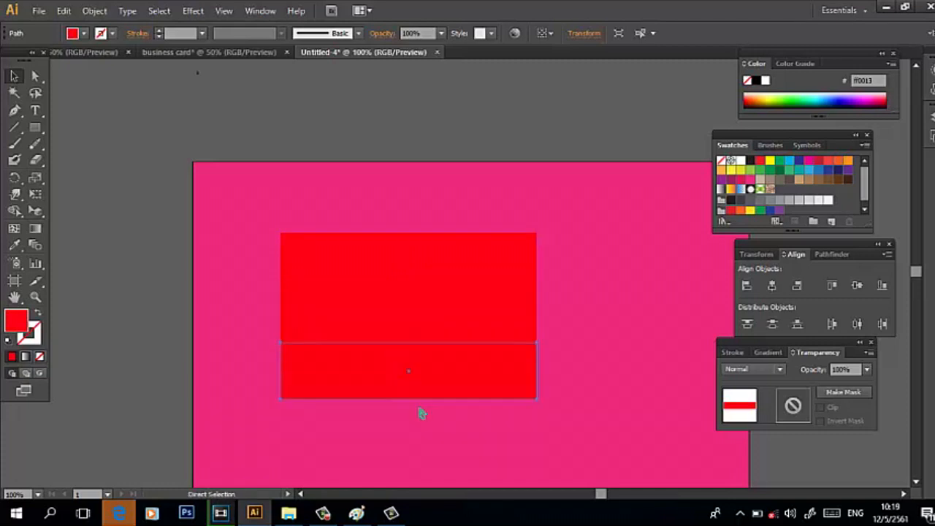
key("ctrl+d")
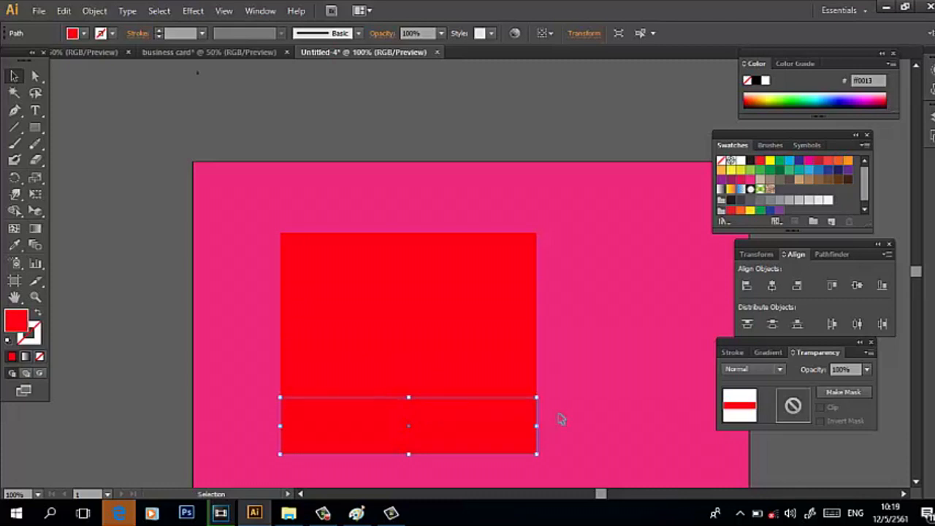
left_click(554, 442)
left_click(507, 447)
key("Delete")
Recolour the middle stripe from the blue swatch to the brighter blue 0013f9.
left_click(523, 390)
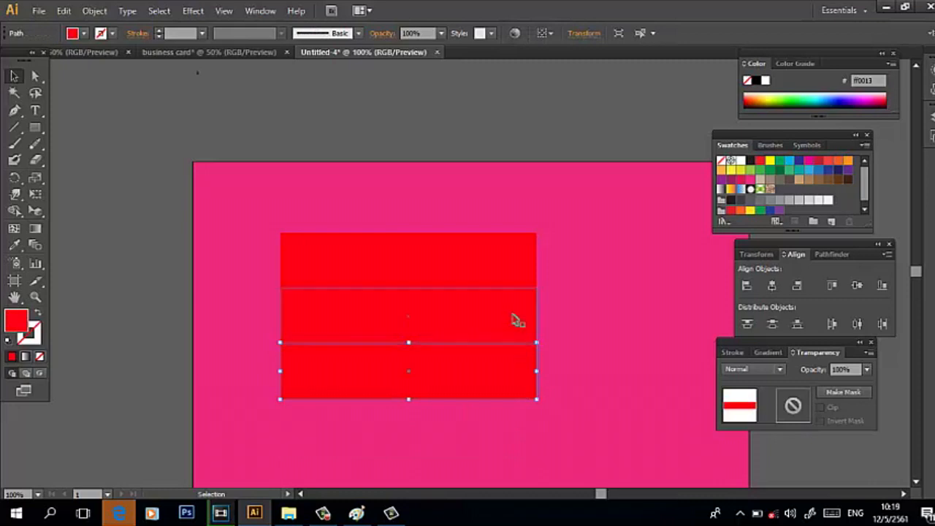
left_click(495, 258, "shift")
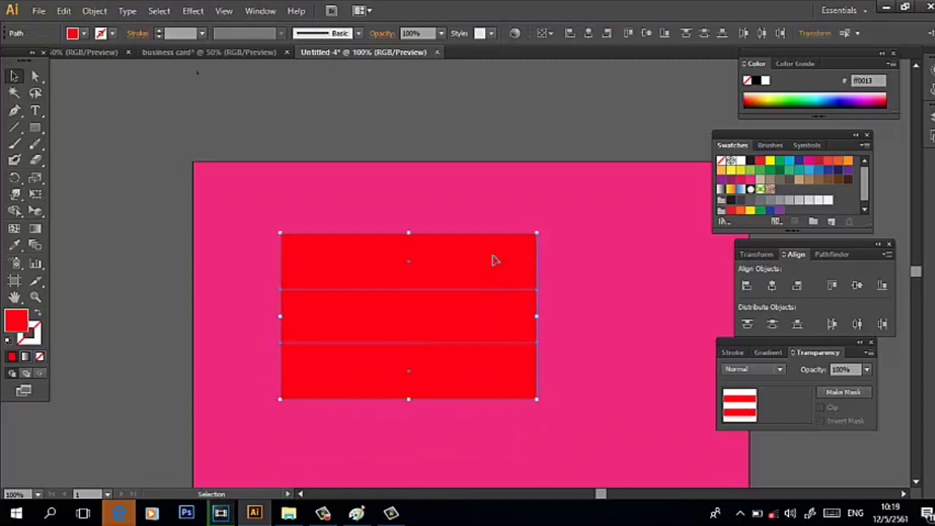
left_click(638, 317)
left_click(530, 315)
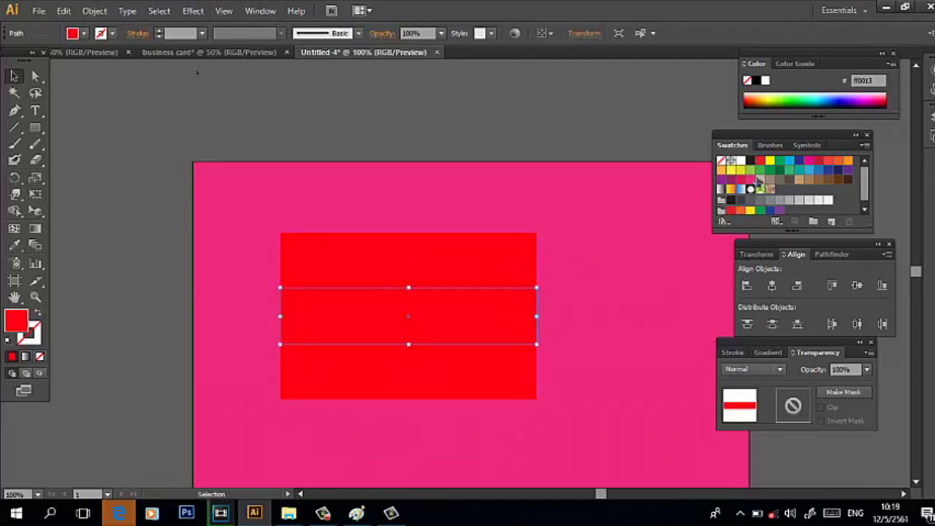
left_click(800, 160)
double_click(17, 318)
left_click_drag(609, 278, 621, 235)
left_click(776, 236)
left_click(596, 222)
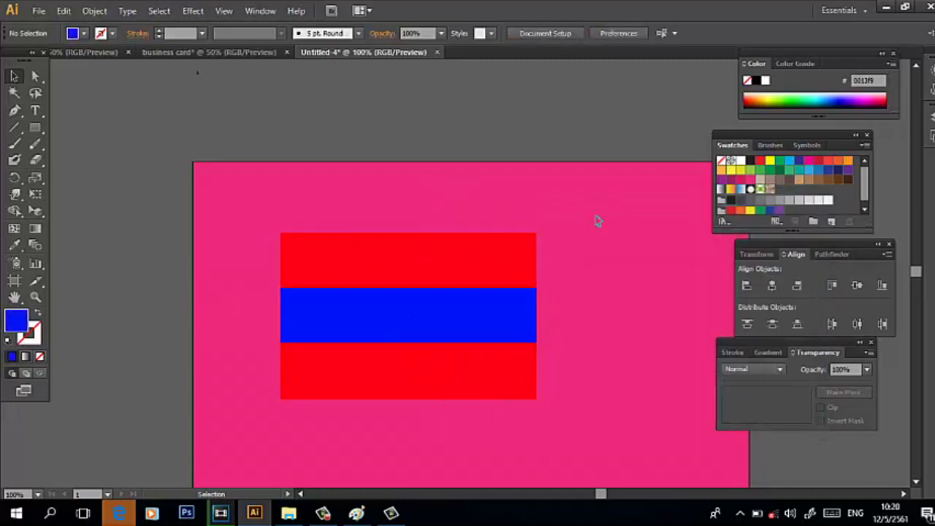
Select all three stripes and group them.
scroll(612, 290, "down", 2)
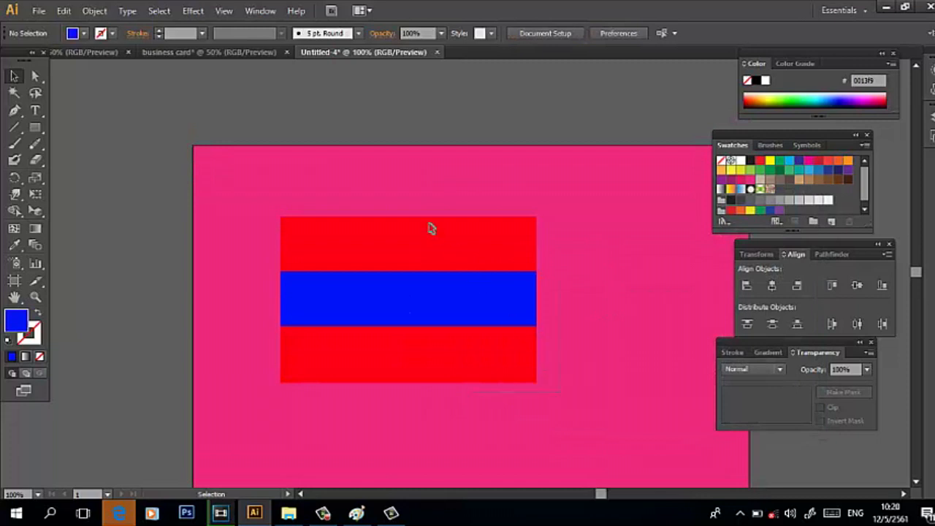
key("ctrl+a")
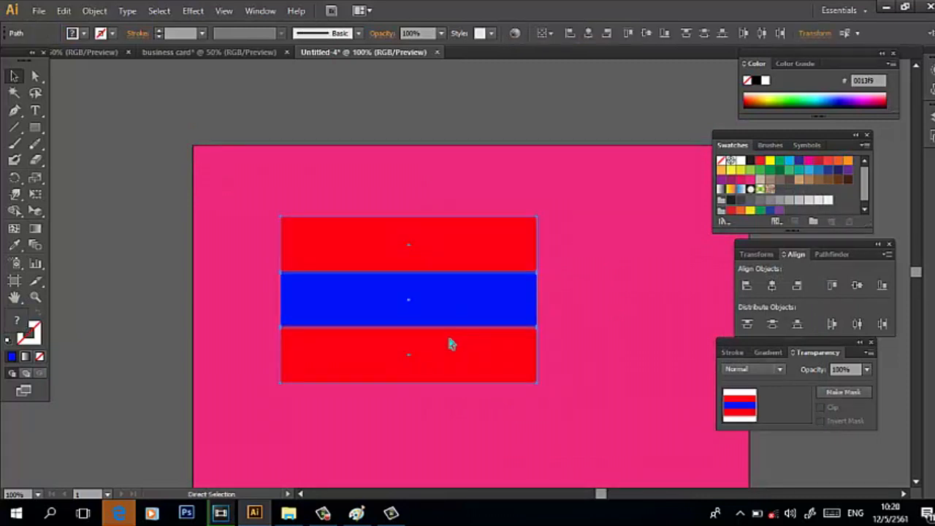
key("ctrl+g")
left_click(559, 286)
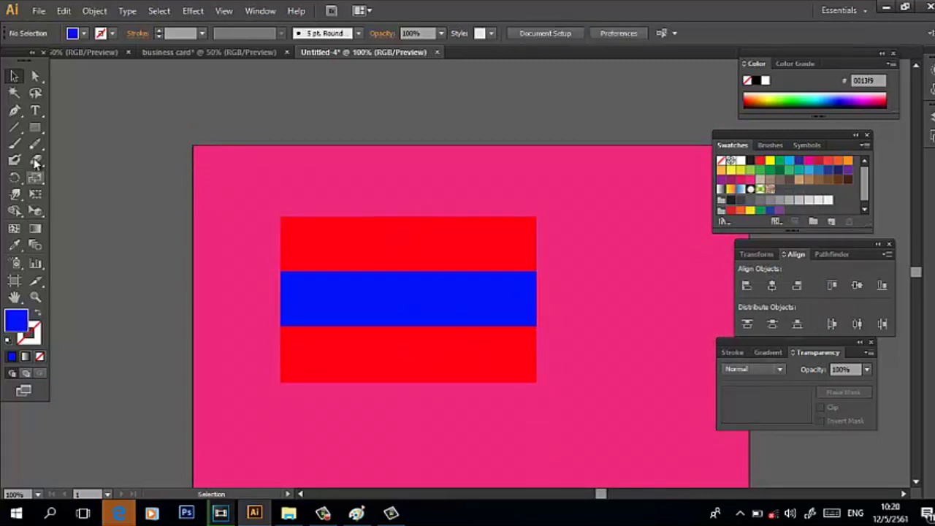
Draw a circle outward from the centre of the blue stripe, reaching into both red stripes, and fill it white.
left_click_drag(36, 127, 61, 158)
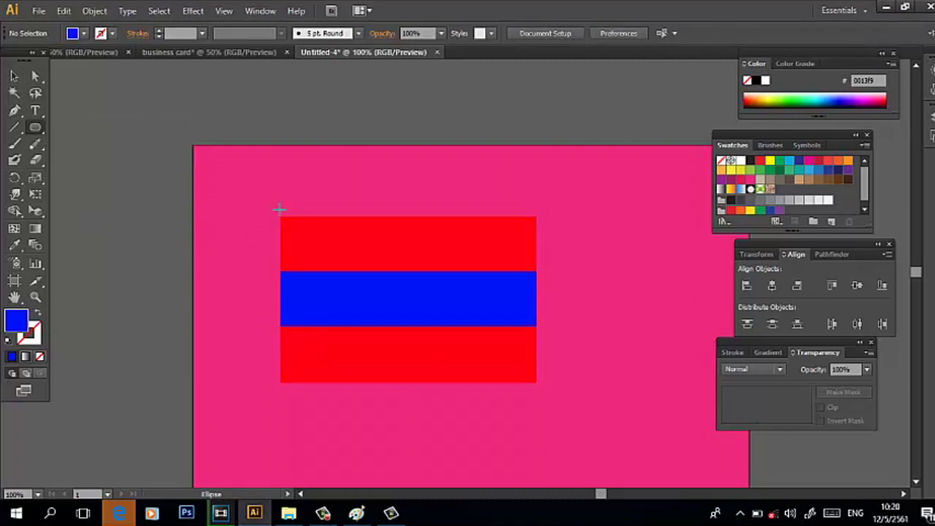
left_click(406, 298)
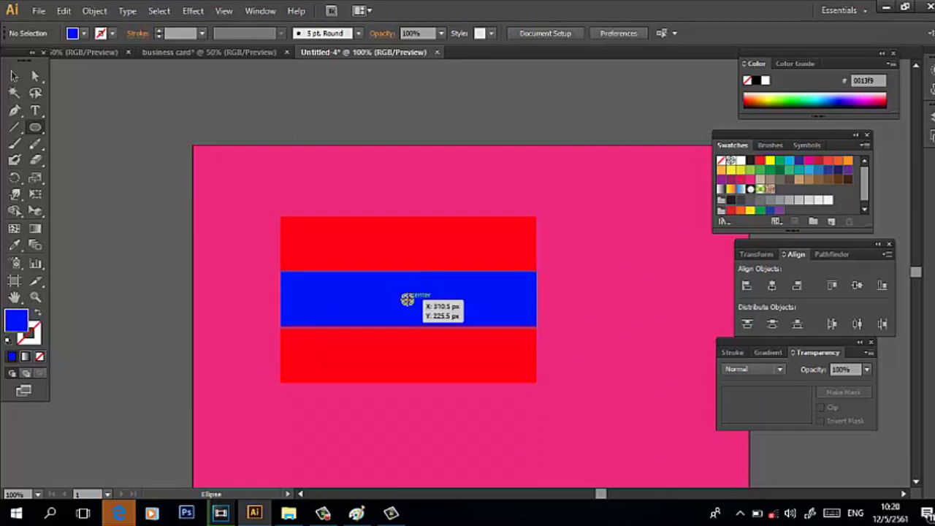
left_click_drag(407, 298, 461, 363)
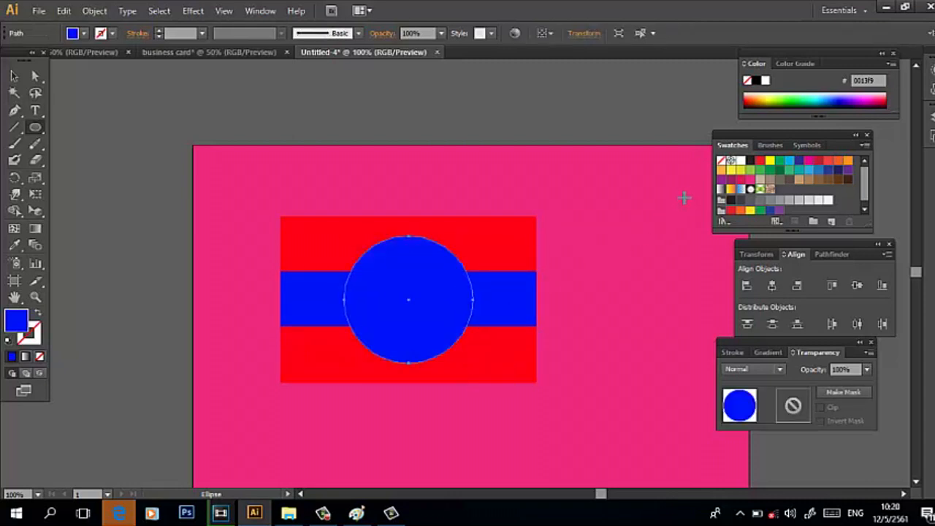
left_click(742, 162)
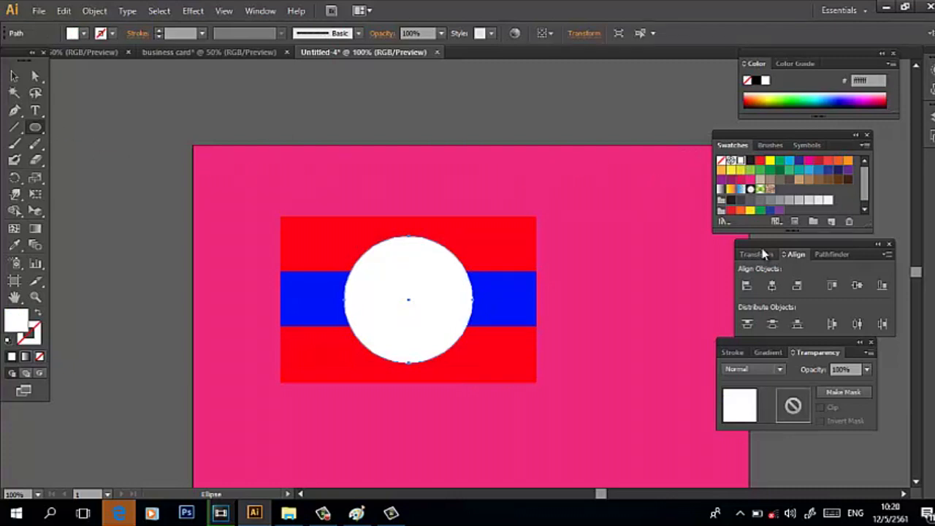
left_click(255, 9)
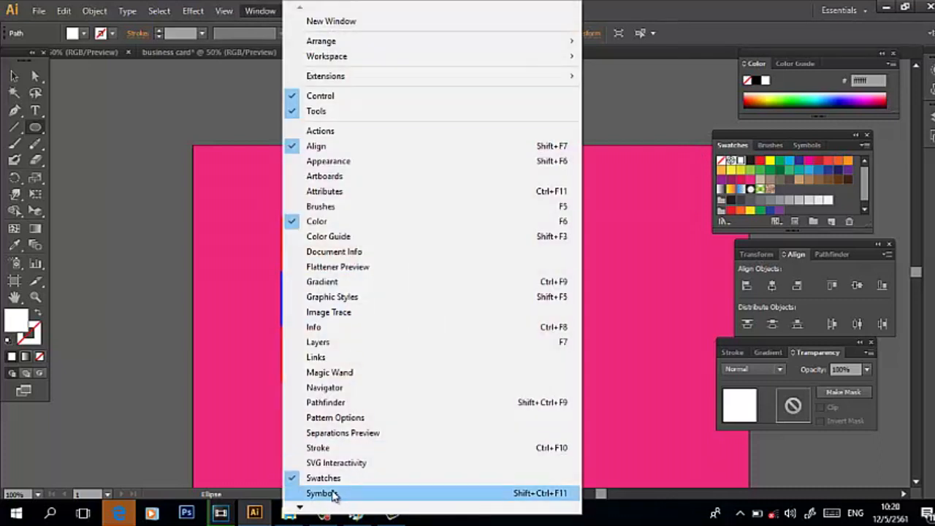
Select the white circle together with the stripes and group them into one flag.
left_click(15, 75)
left_click(106, 111)
left_click_drag(551, 442, 286, 245)
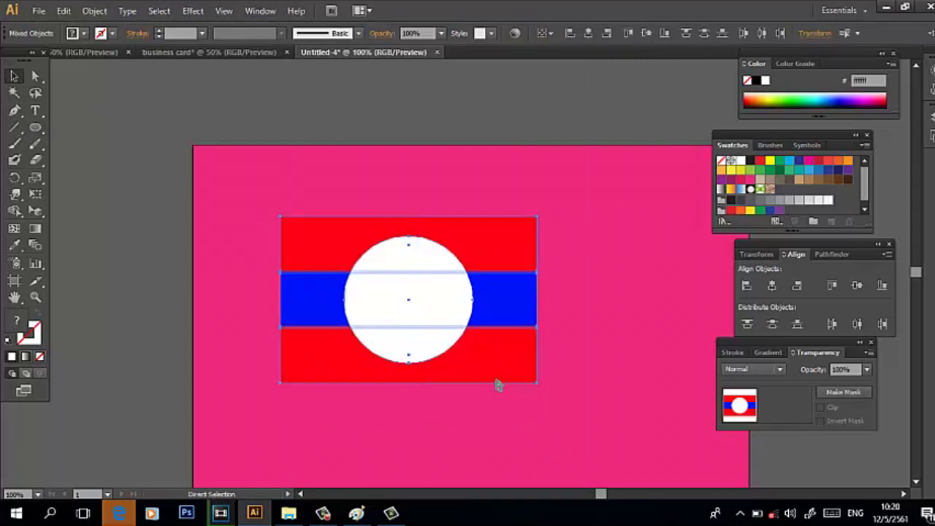
key("ctrl+g")
left_click(504, 414)
Move the grouped flag up so it straddles the upper edge of the pink artboard.
left_click_drag(413, 321, 397, 242)
left_click_drag(285, 316, 380, 220)
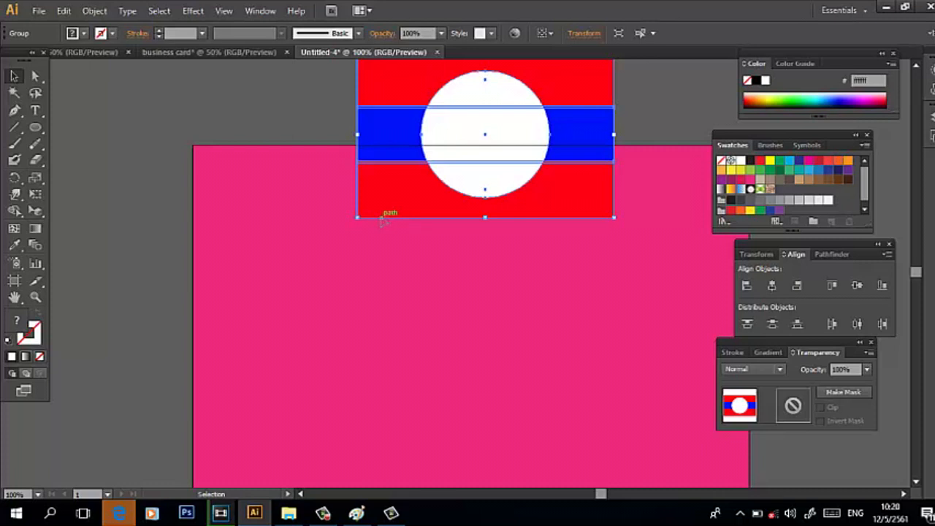
left_click_drag(418, 189, 354, 271)
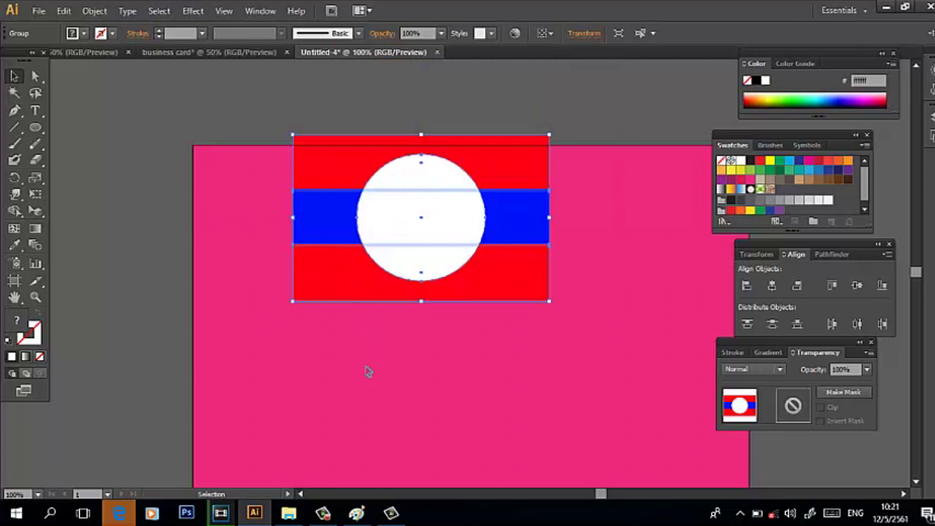
Draw a white rectangle from corner to corner of the flag so it covers the flag exactly.
scroll(371, 377, "up", 2)
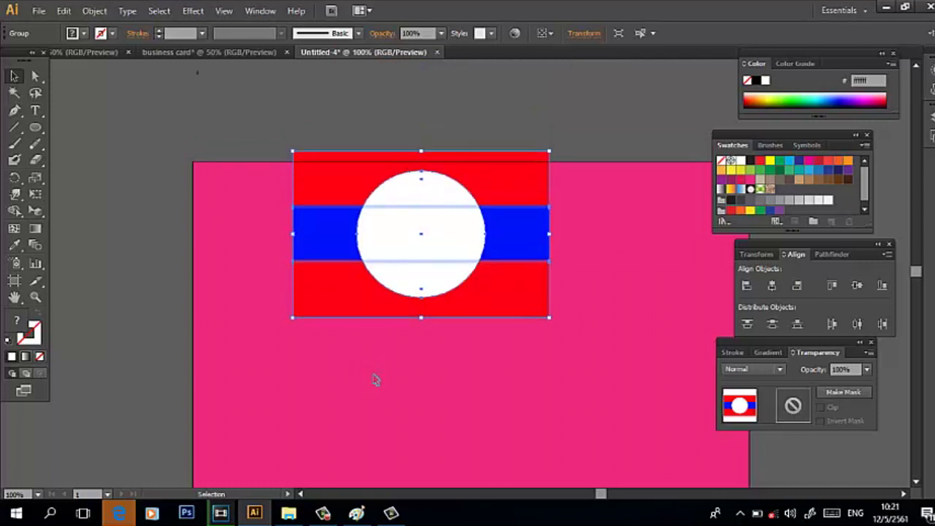
left_click(35, 128)
left_click(63, 128)
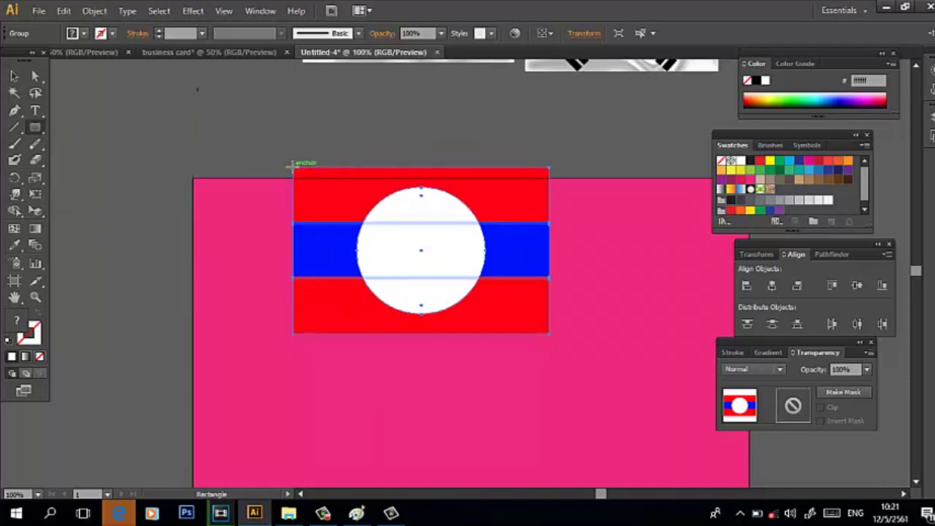
left_click_drag(296, 169, 549, 332)
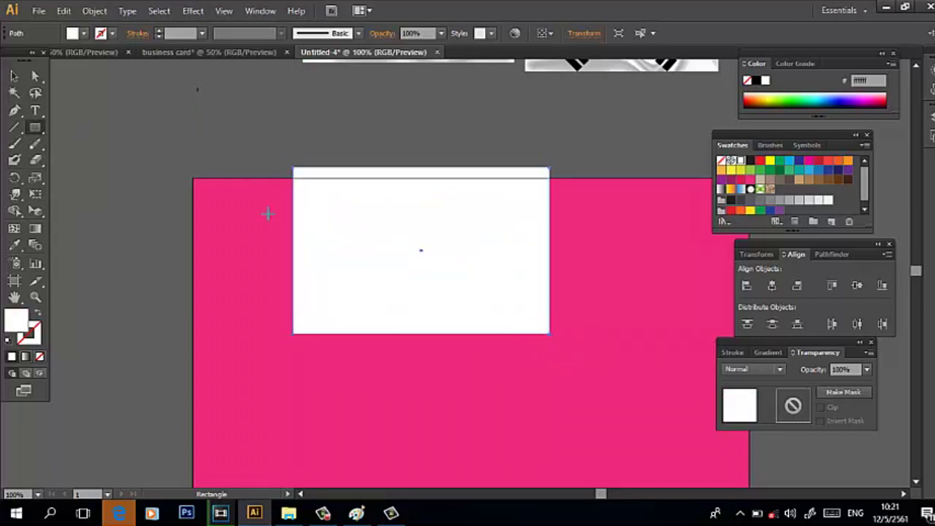
Move the flag above the artboard and place the white rectangle in the open area of the artboard.
left_click(14, 76)
left_click_drag(467, 277, 455, 251)
scroll(471, 289, "down", 2)
left_click_drag(446, 192, 411, 65)
left_click_drag(398, 301, 398, 226)
left_click(442, 375)
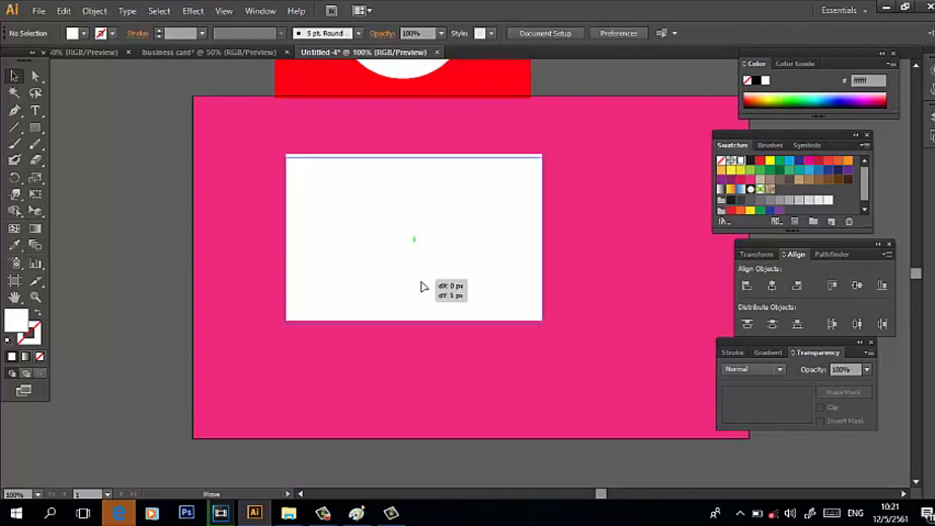
left_click_drag(422, 286, 422, 289)
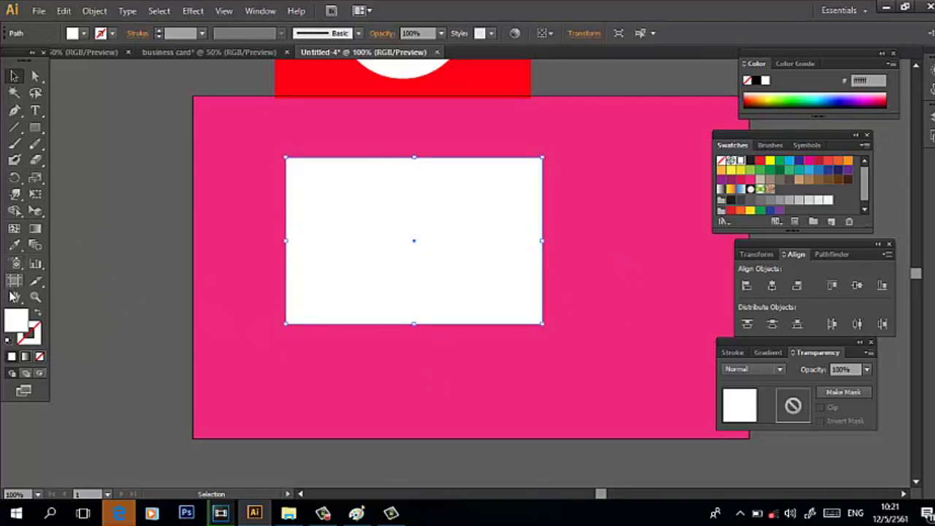
Add a gradient mesh point near the white rectangle's upper-left corner and try colouring it grey #939598.
left_click(14, 228)
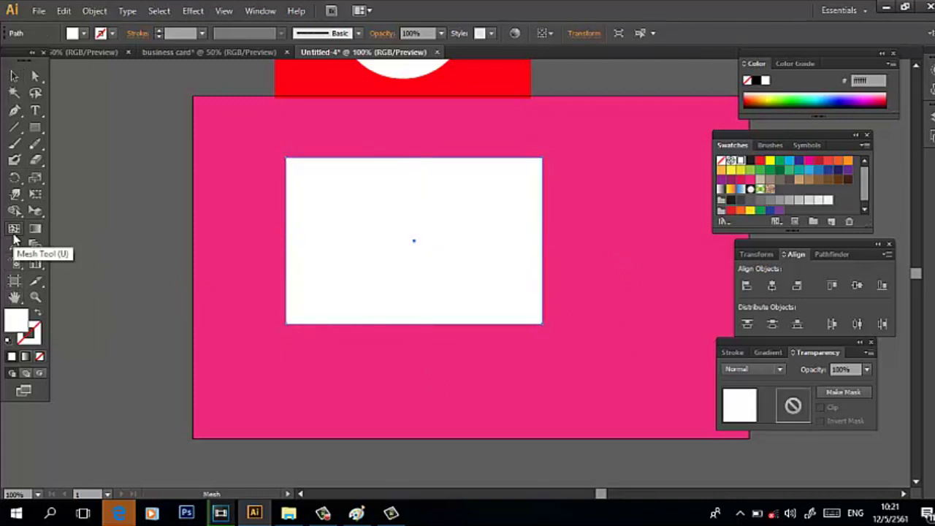
left_click(298, 172)
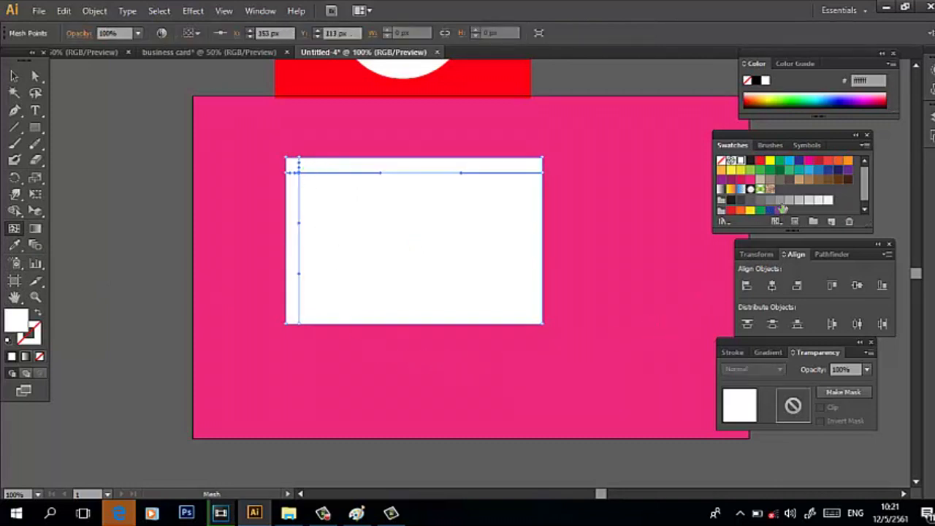
left_click(779, 200)
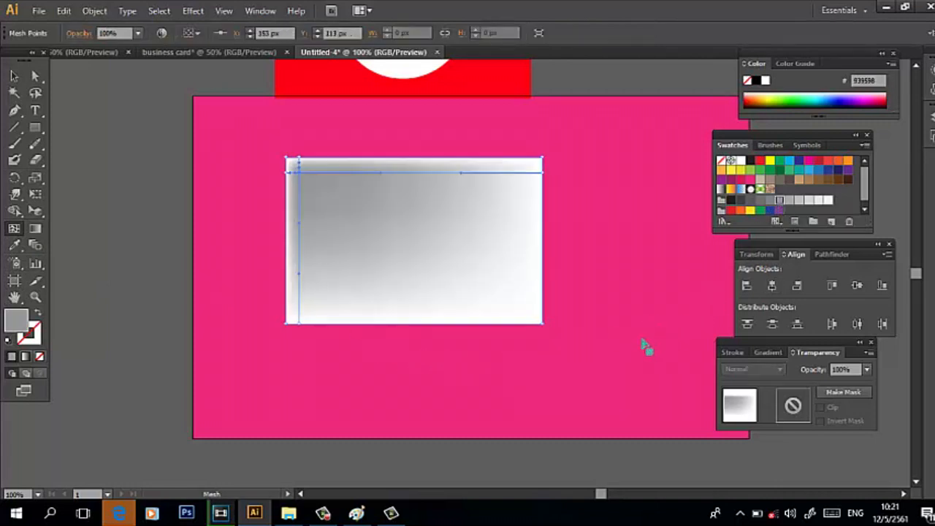
key("v")
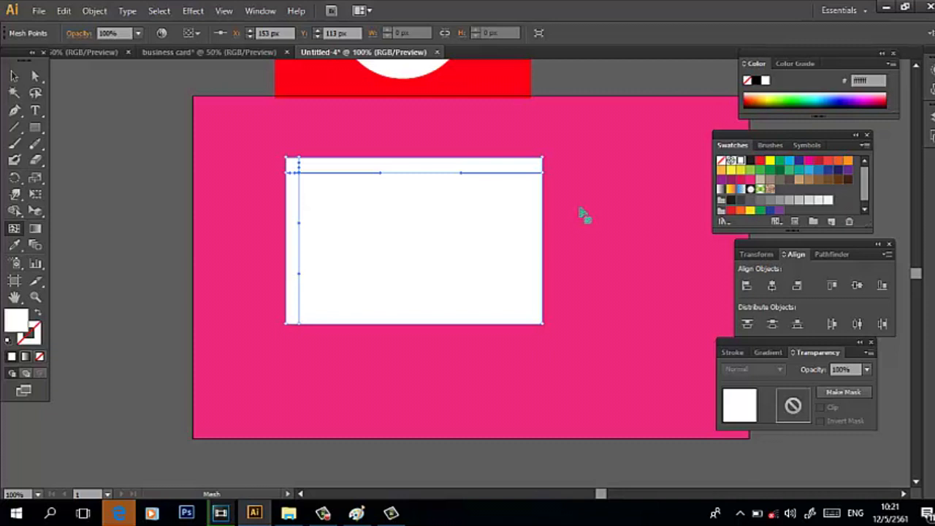
Move the wavy Malaysian flag up beside the finished wavy Laos flag and deselect it.
scroll(583, 210, "up", 10)
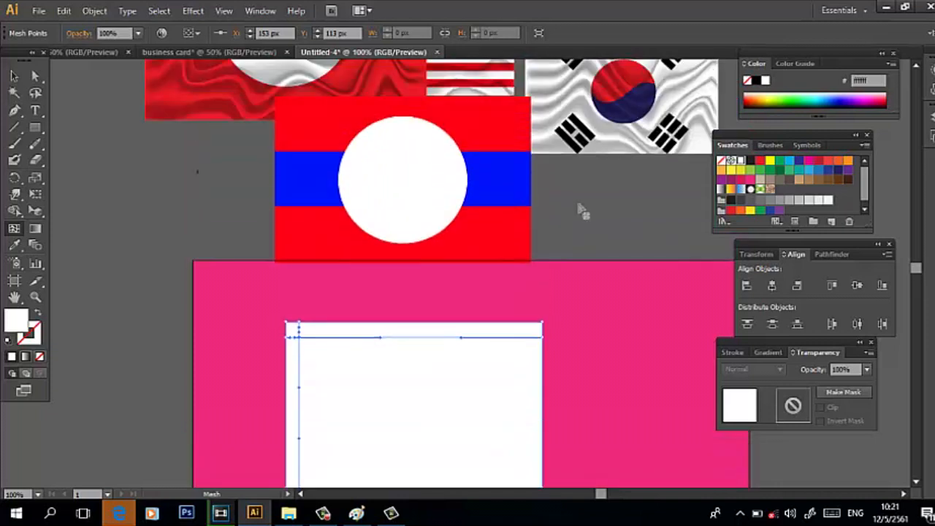
scroll(576, 326, "up", 1)
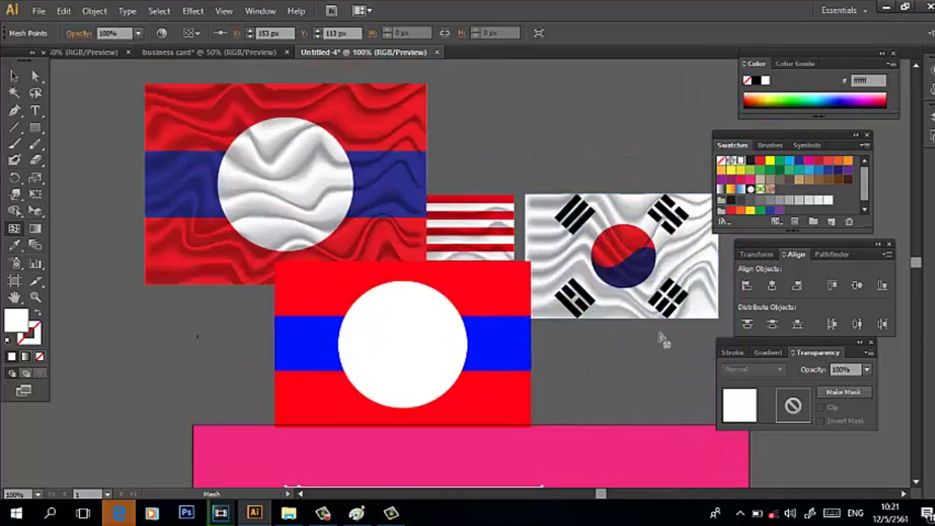
left_click(14, 75)
left_click(496, 233)
left_click_drag(496, 233, 608, 132)
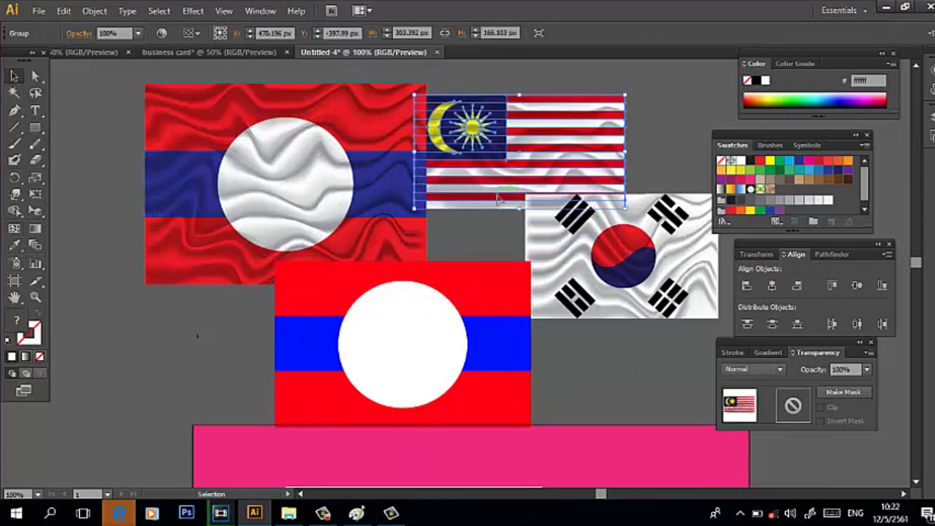
left_click(507, 250)
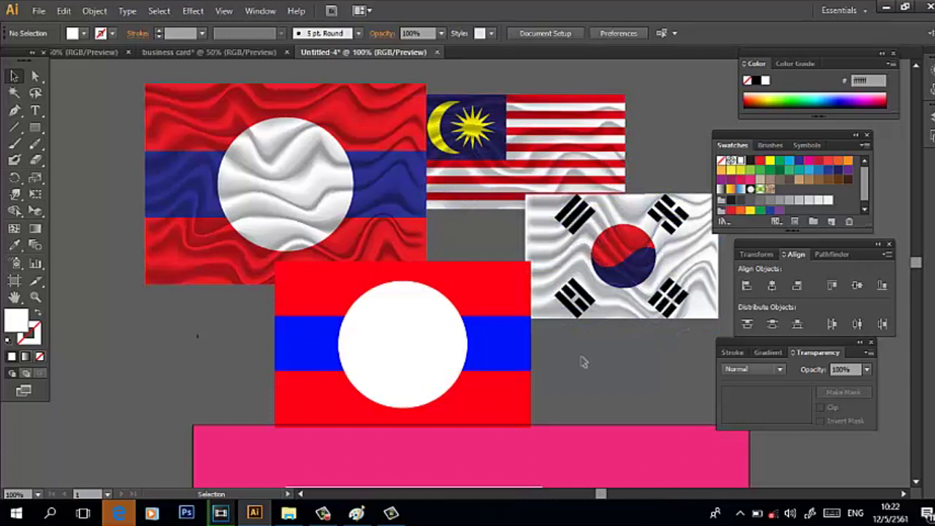
Select the existing mesh point near the white rectangle's upper-left corner and colour it light grey #A7A9AC.
scroll(597, 364, "down", 6)
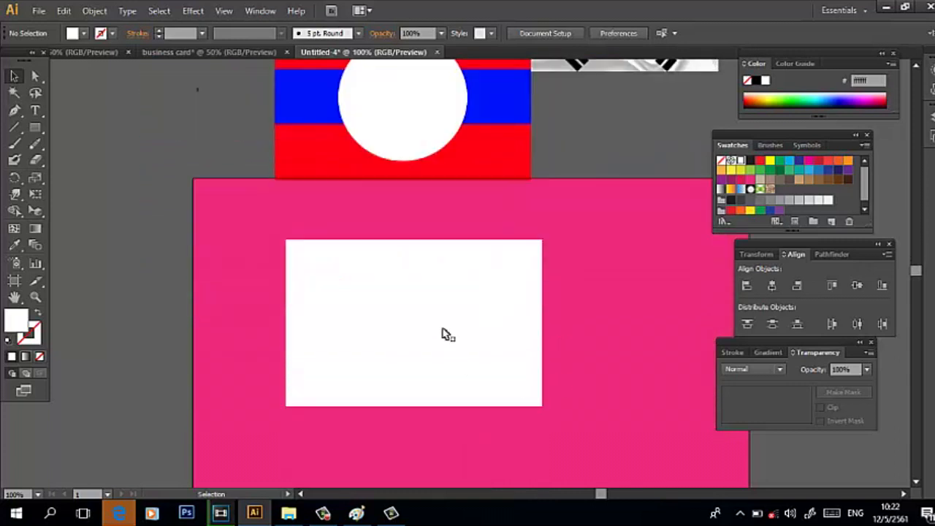
left_click(325, 273)
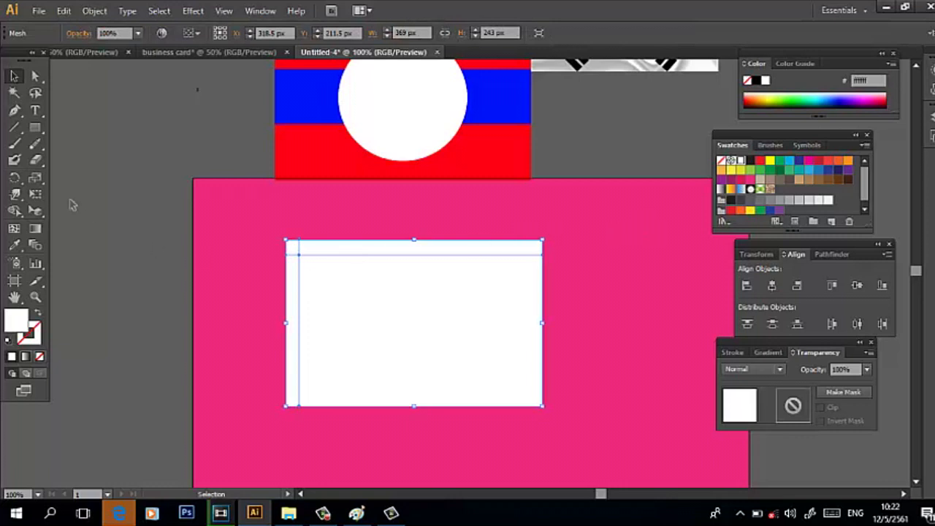
left_click(14, 230)
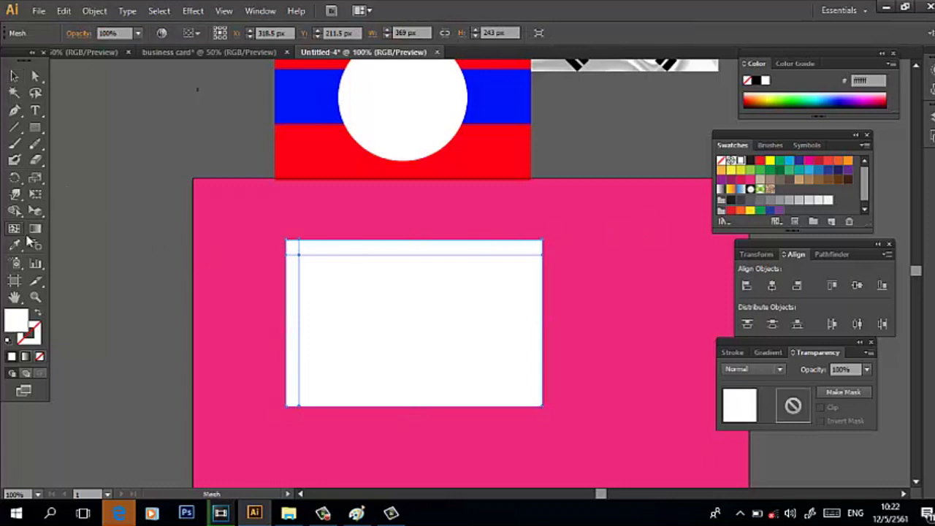
left_click(299, 255)
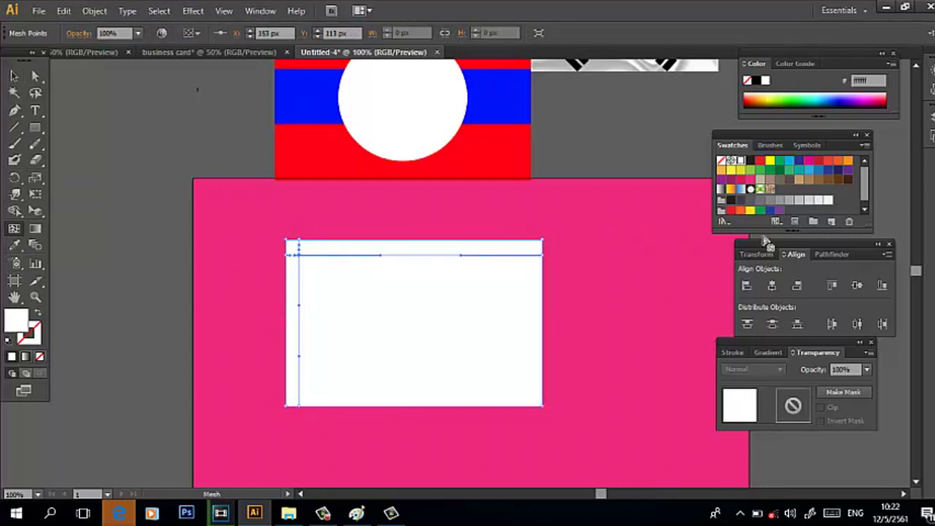
left_click(789, 200)
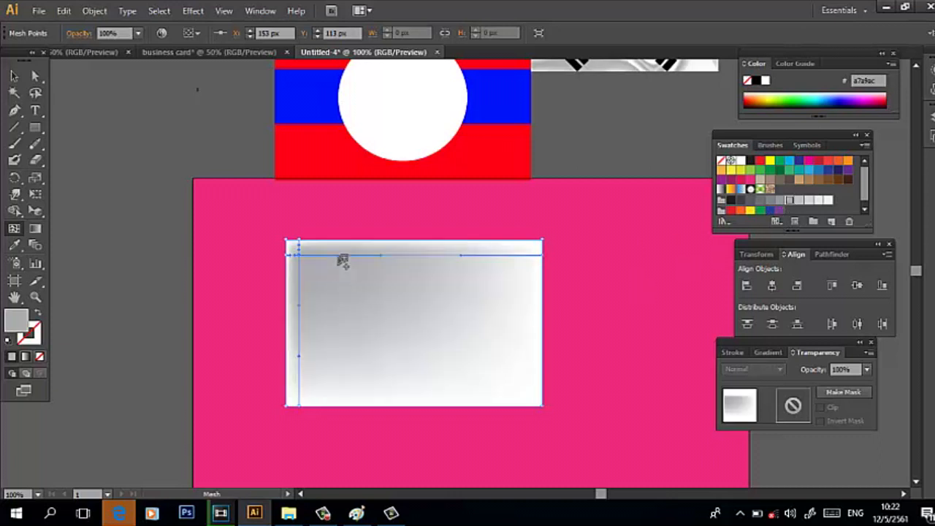
Add three mesh points below the first grey one on the same vertical mesh line, coloured white, grey #A7A9AC and white.
left_click(299, 268)
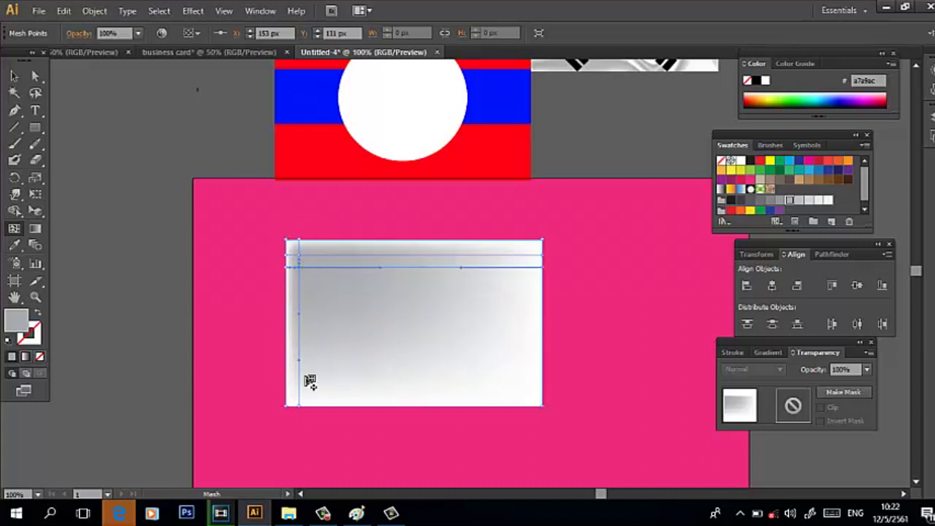
left_click(741, 161)
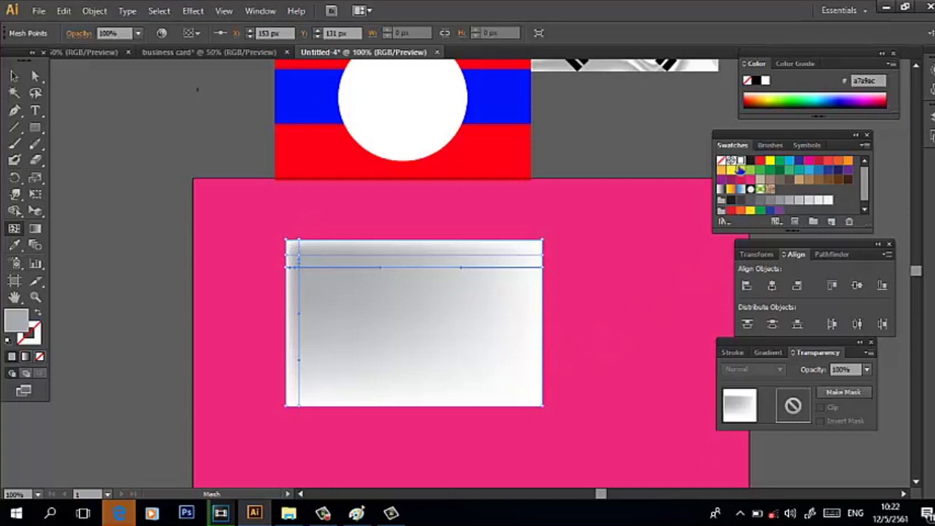
left_click(300, 280)
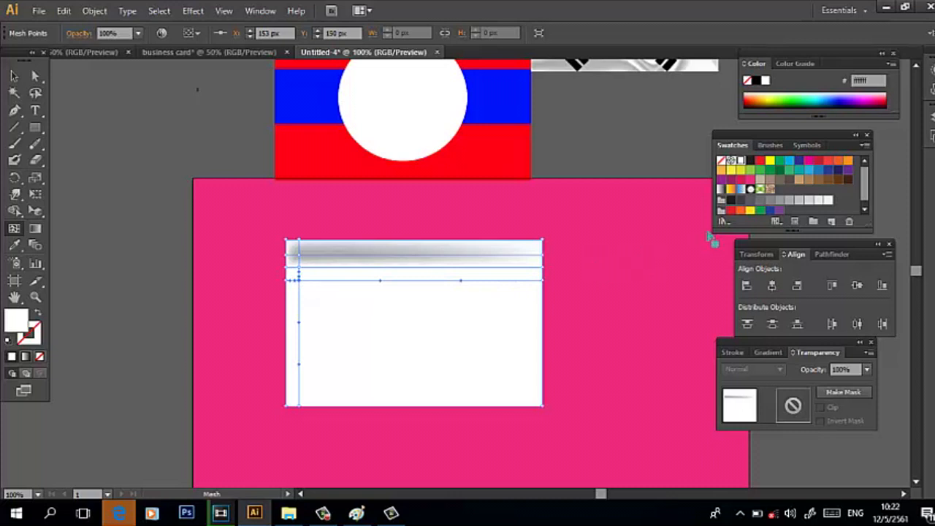
left_click(789, 201)
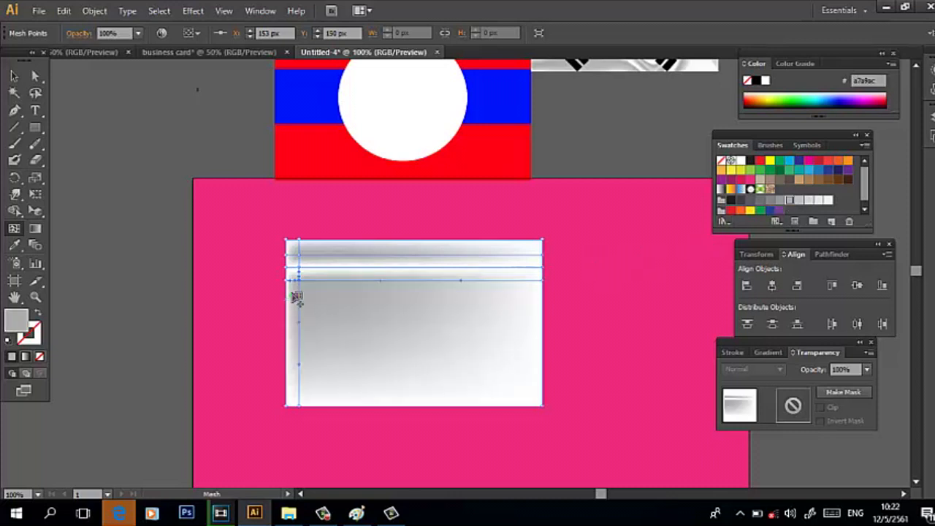
left_click(301, 292)
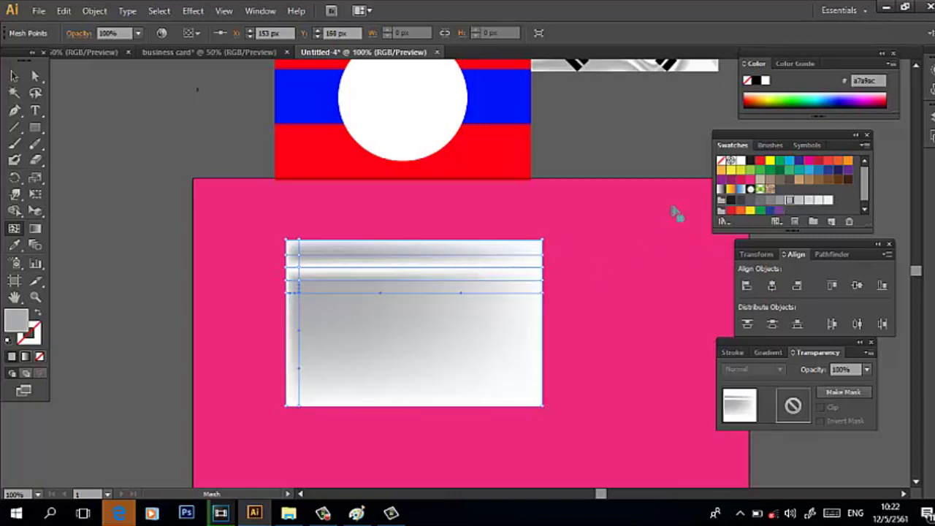
left_click(740, 161)
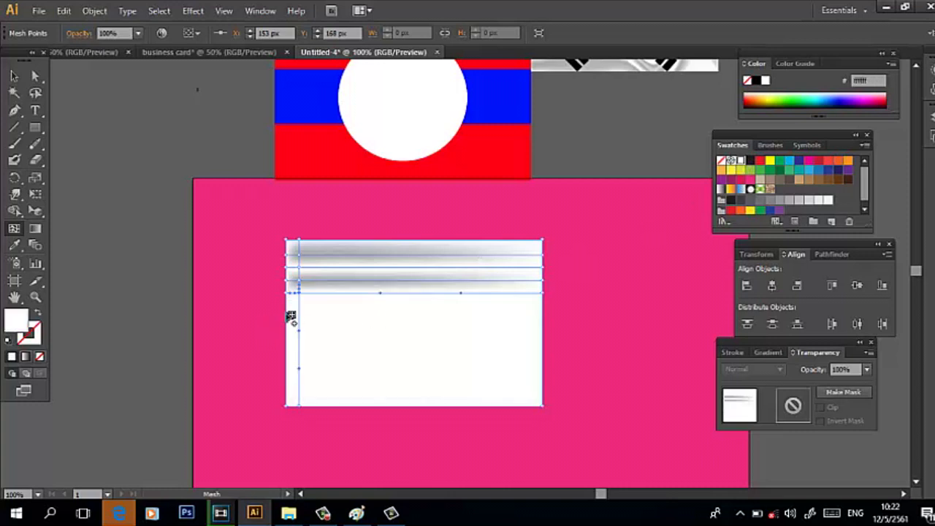
Extend the stripes through the rectangle's middle with four more mesh points on the vertical line, alternating grey #A7A9AC and white.
left_click(299, 306)
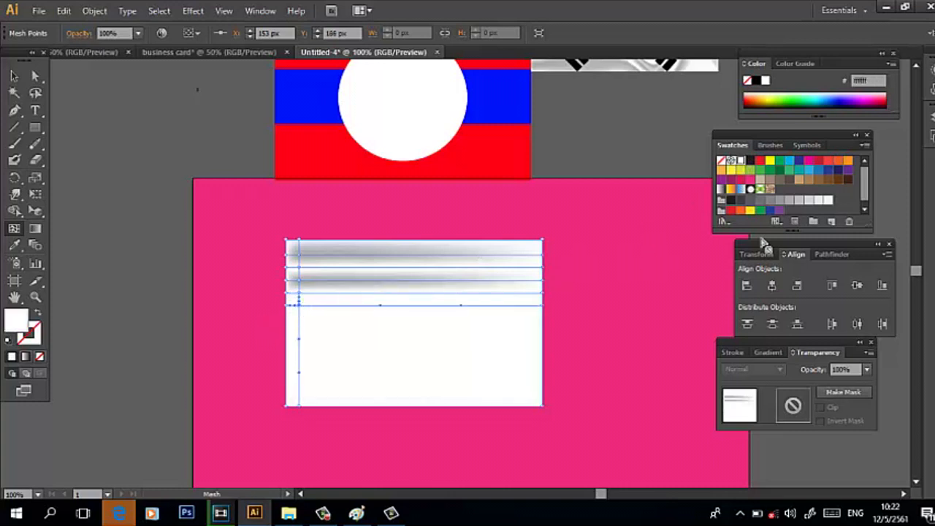
key("ctrl+z")
left_click(299, 317)
left_click(740, 160)
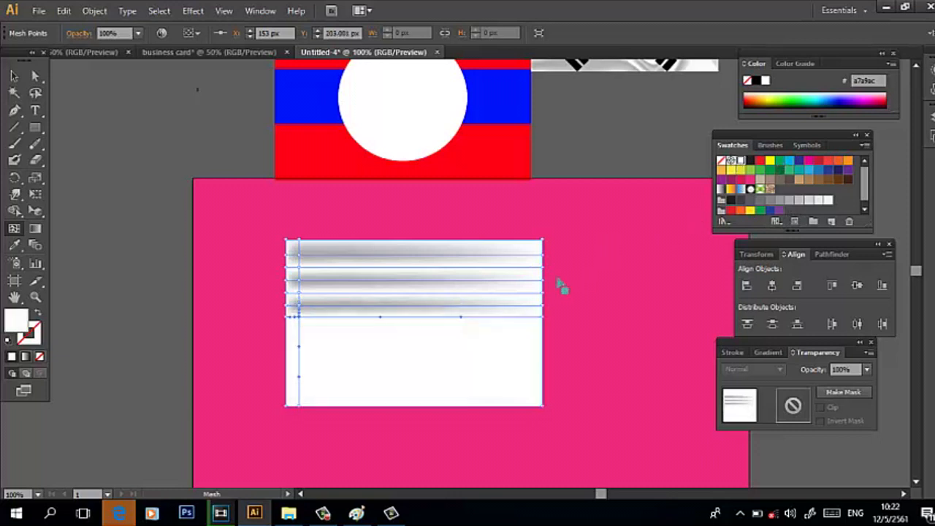
left_click(299, 333)
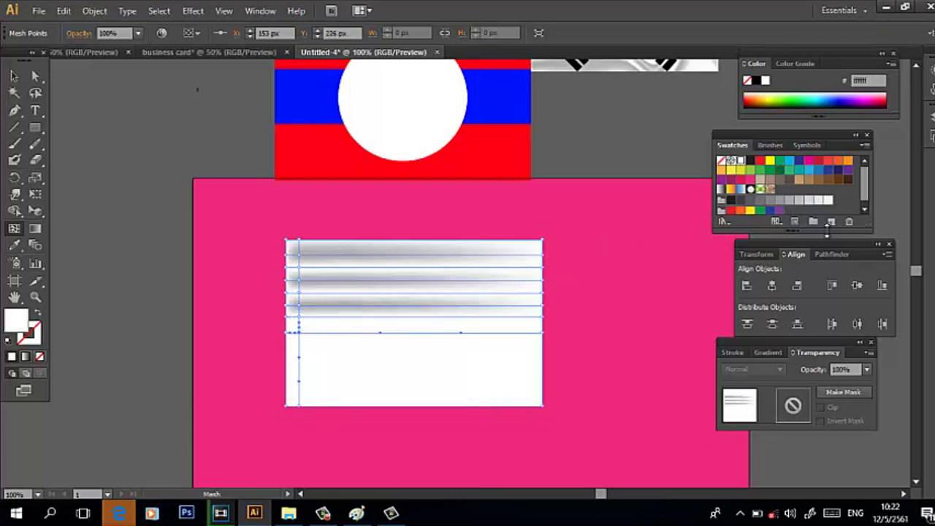
left_click(789, 200)
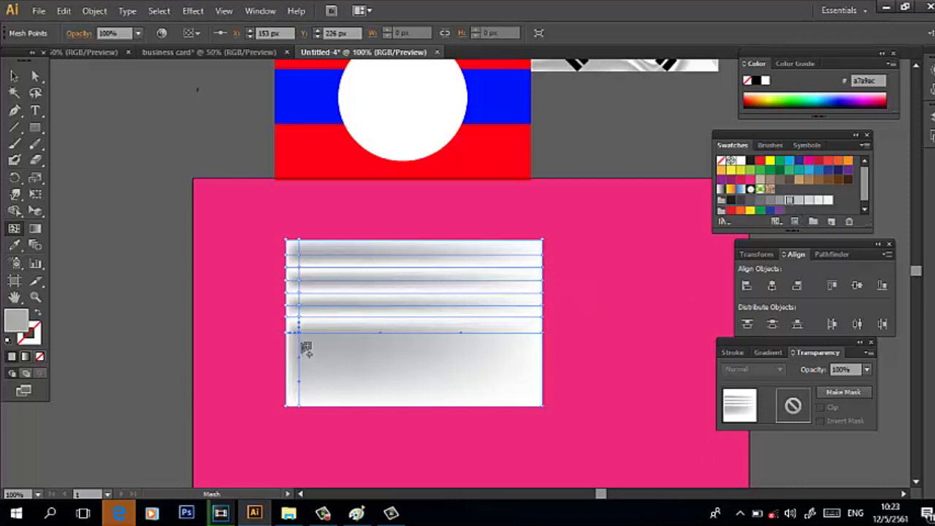
left_click(299, 345)
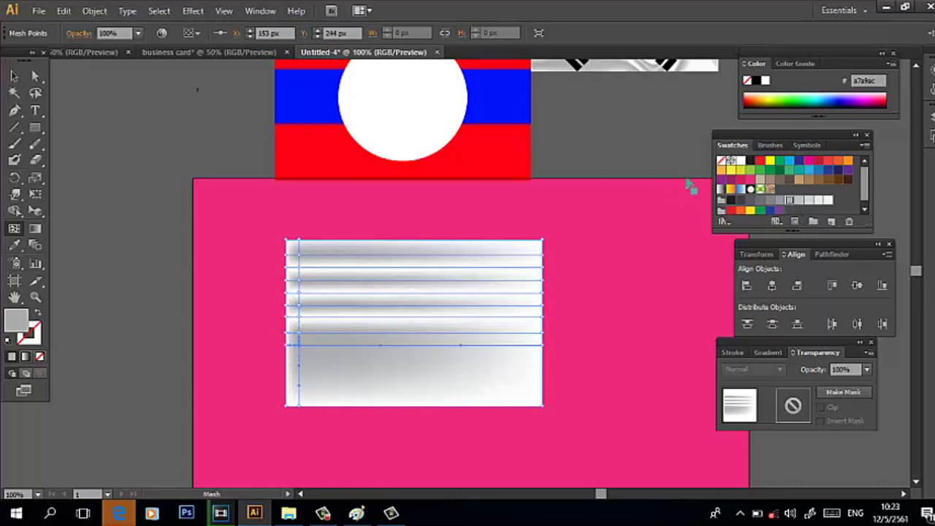
left_click(740, 162)
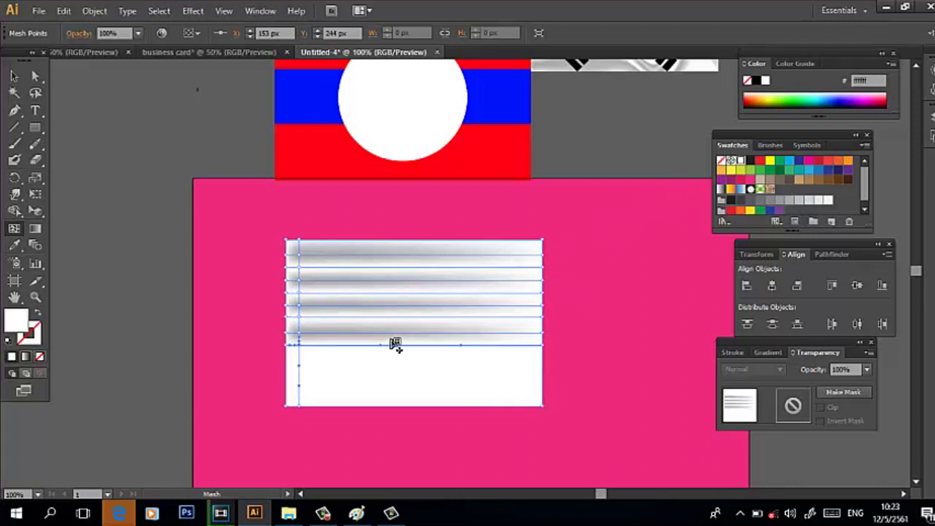
left_click(309, 356)
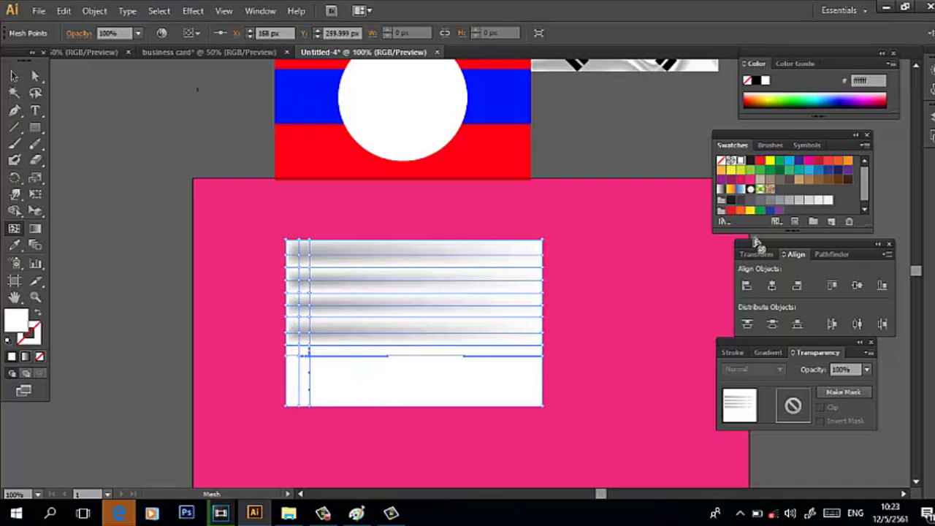
left_click(789, 199)
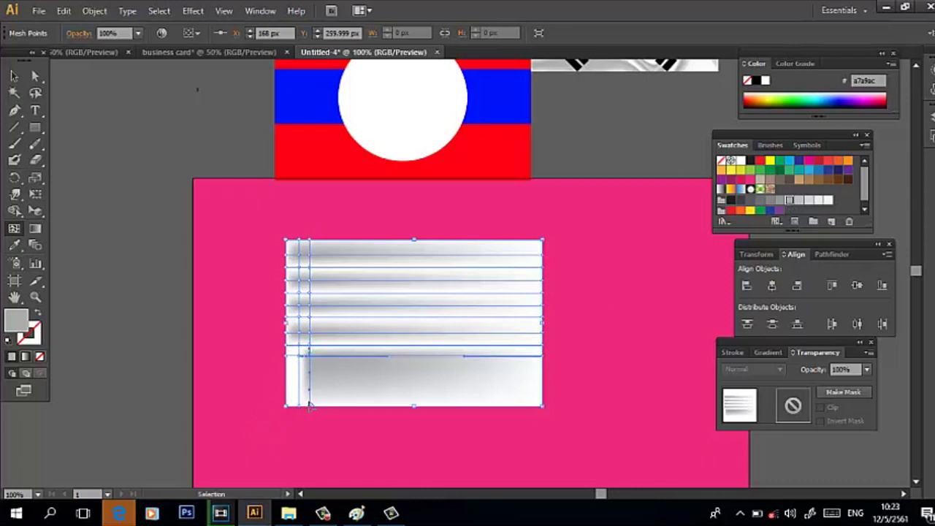
key("ctrl+z")
key("ctrl+z")
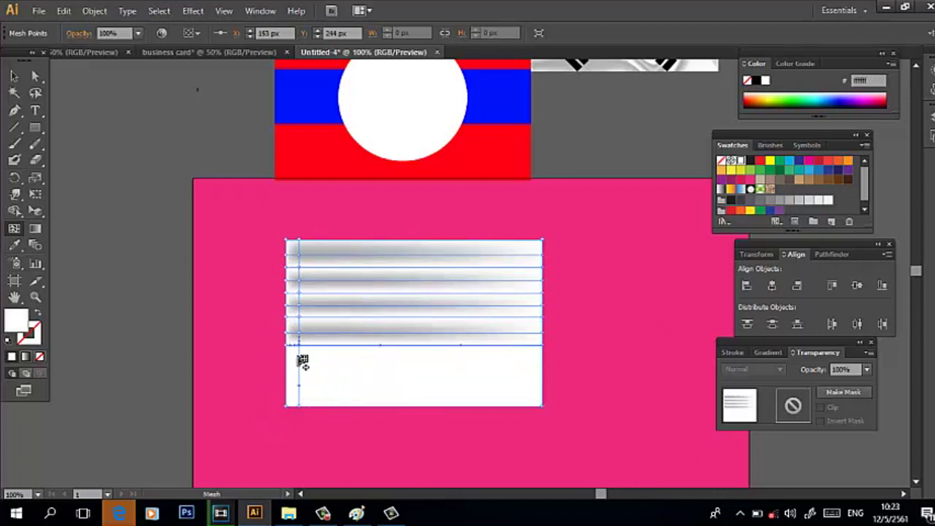
Continue down the vertical mesh line to the rectangle's lower edge with four points, alternating grey #A7A9AC and white.
left_click(299, 356)
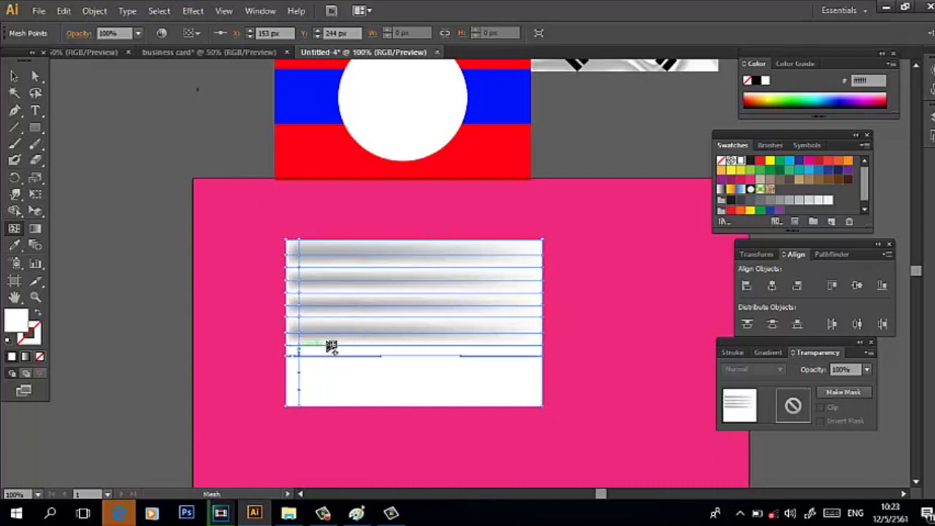
left_click(792, 200)
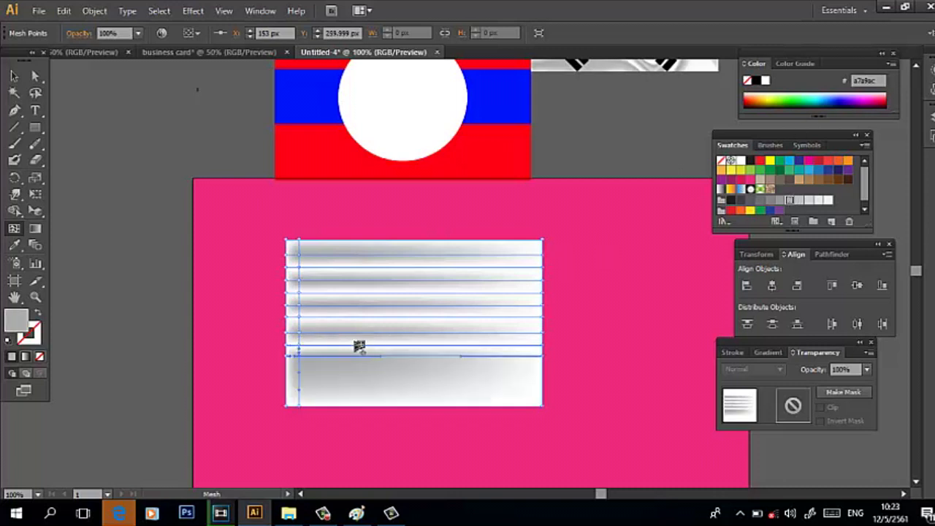
left_click(300, 366)
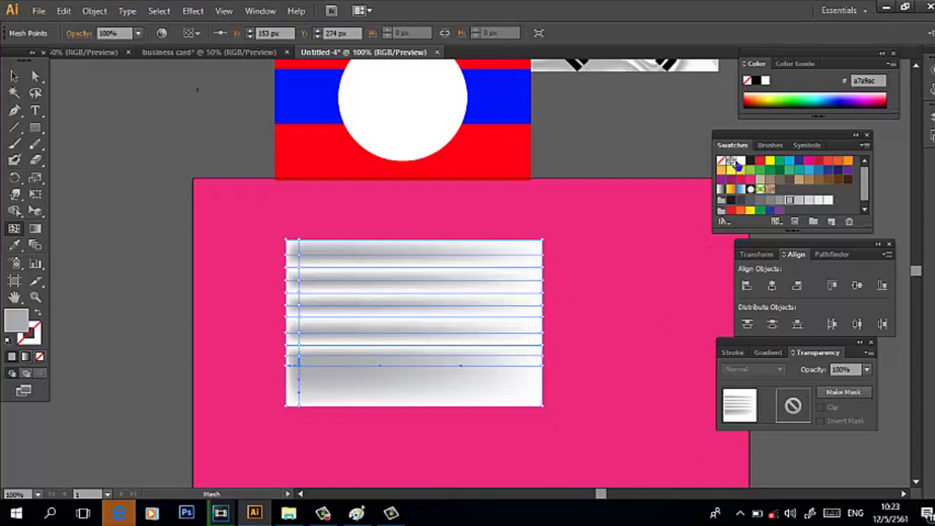
left_click(738, 160)
left_click(300, 383)
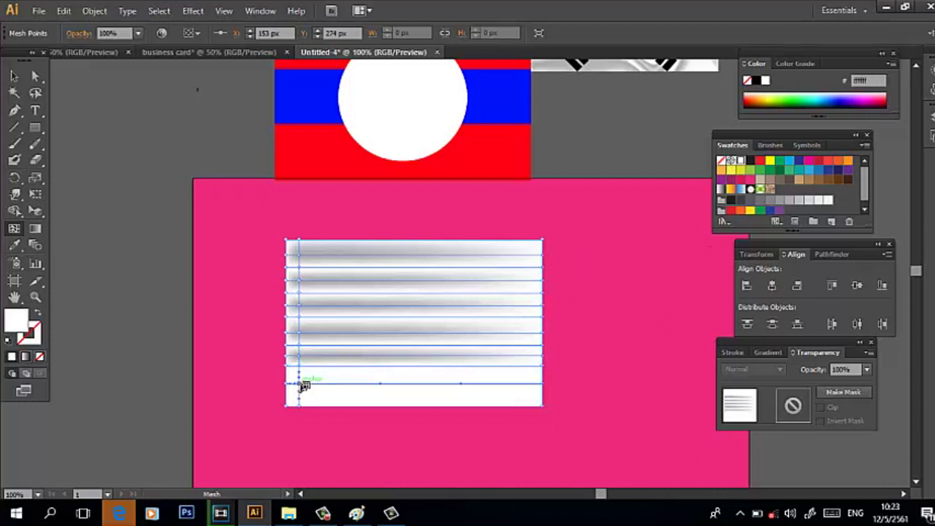
left_click(790, 201)
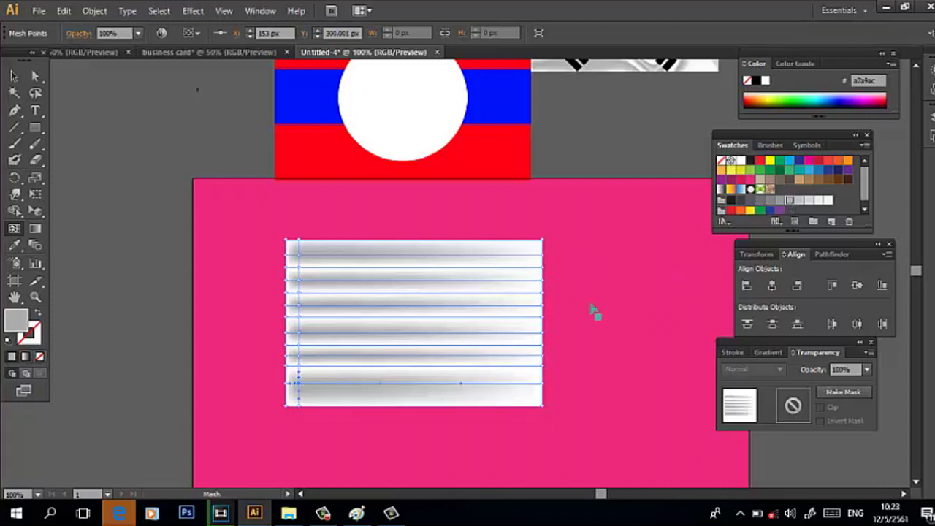
left_click(300, 394)
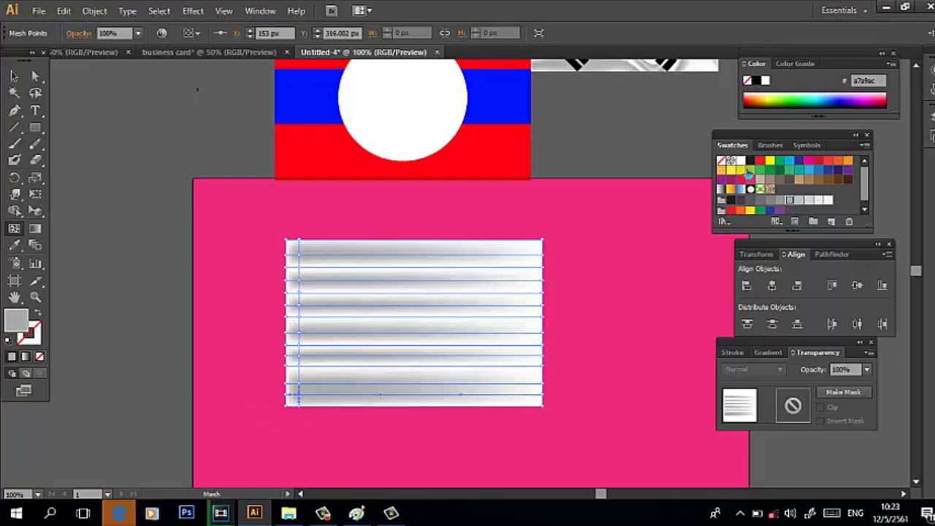
left_click(741, 161)
Add a second vertical mesh line near the rectangle's right edge with a series of grey #A7A9AC points from its lower to upper edge.
left_click(513, 399)
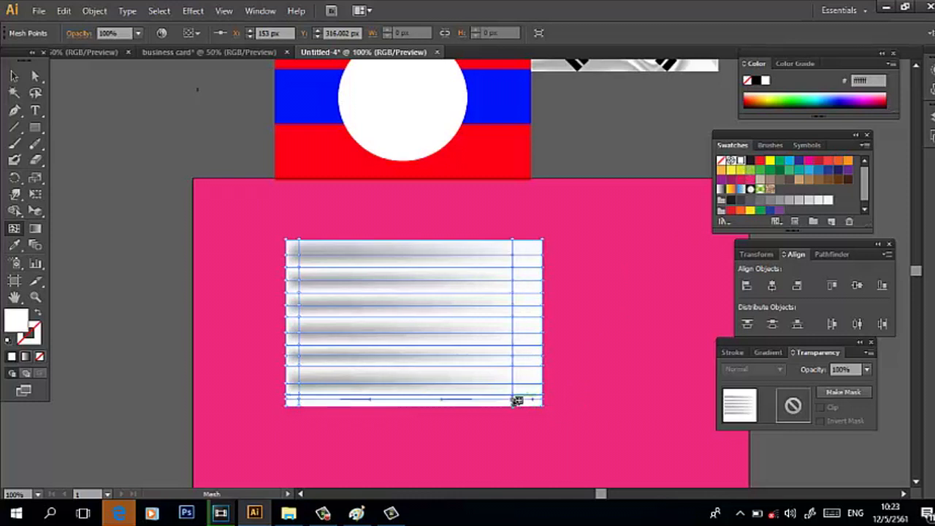
left_click(790, 201)
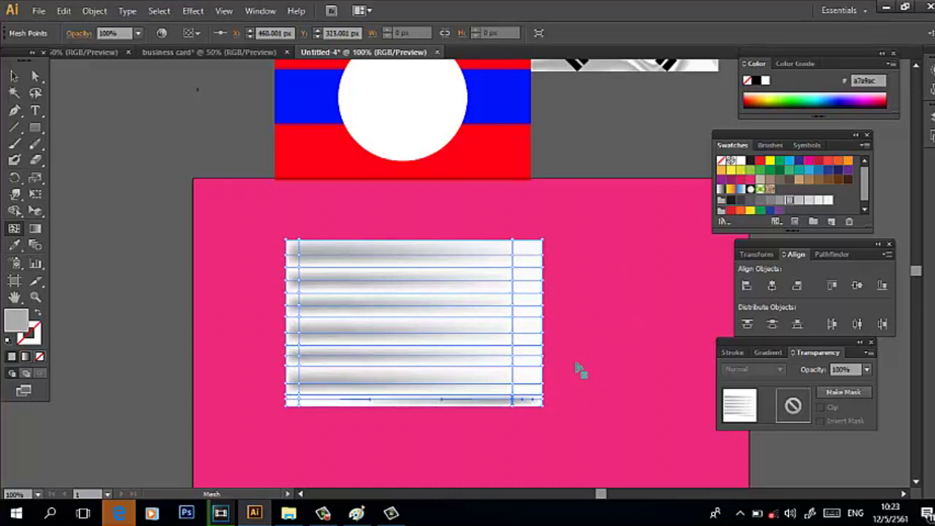
left_click(513, 371)
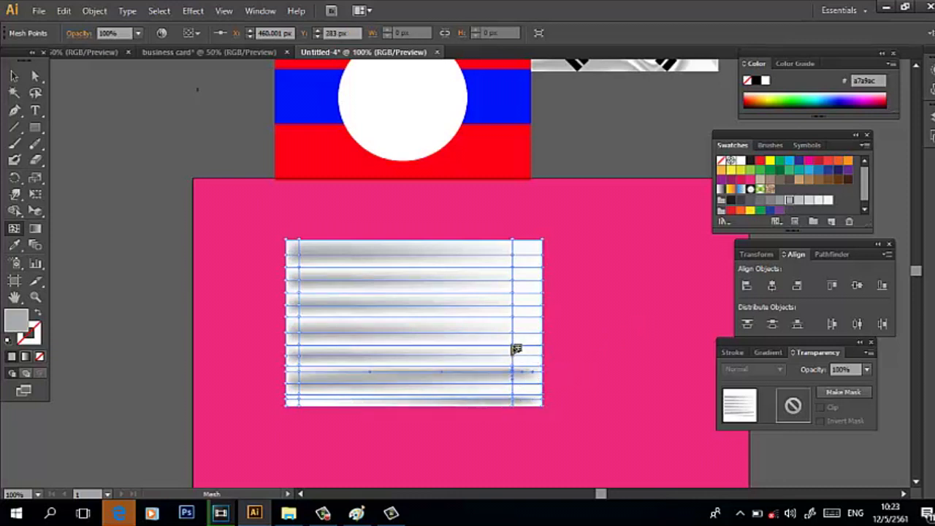
left_click(513, 339)
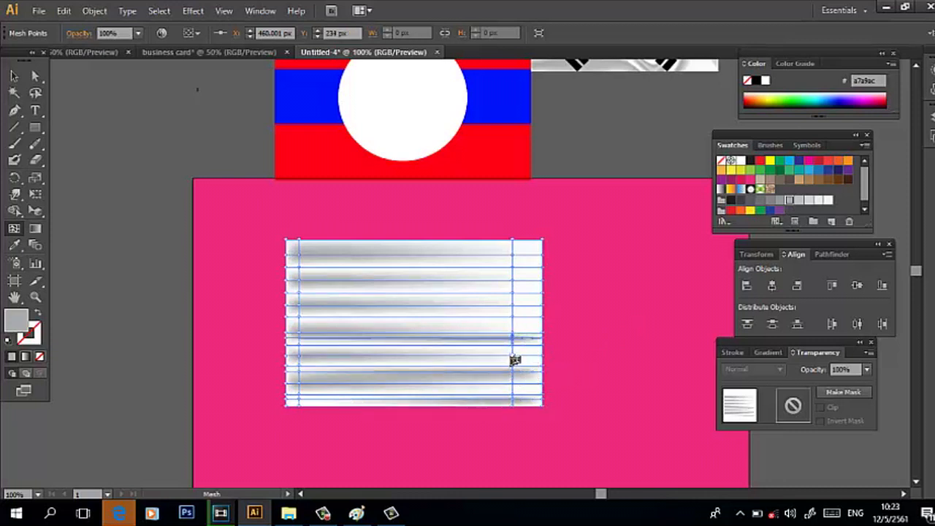
left_click(513, 351)
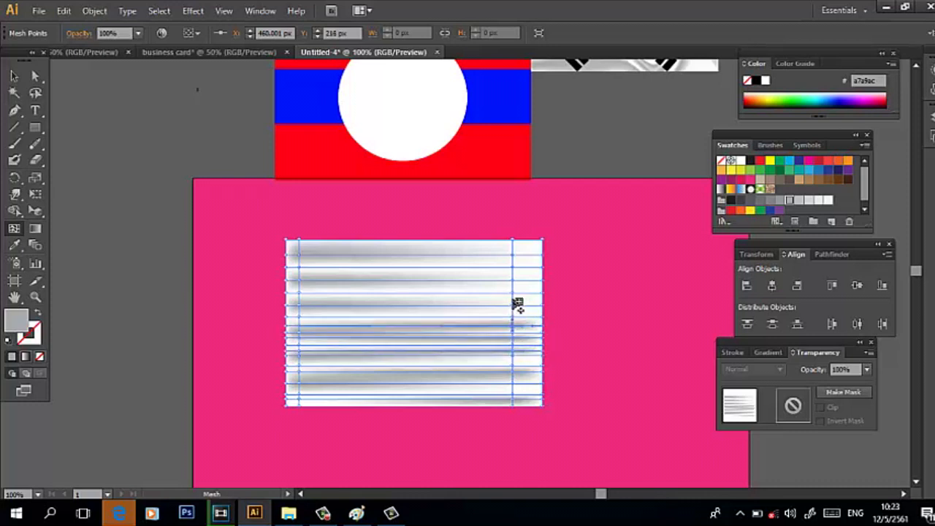
left_click(513, 298)
left_click(512, 273)
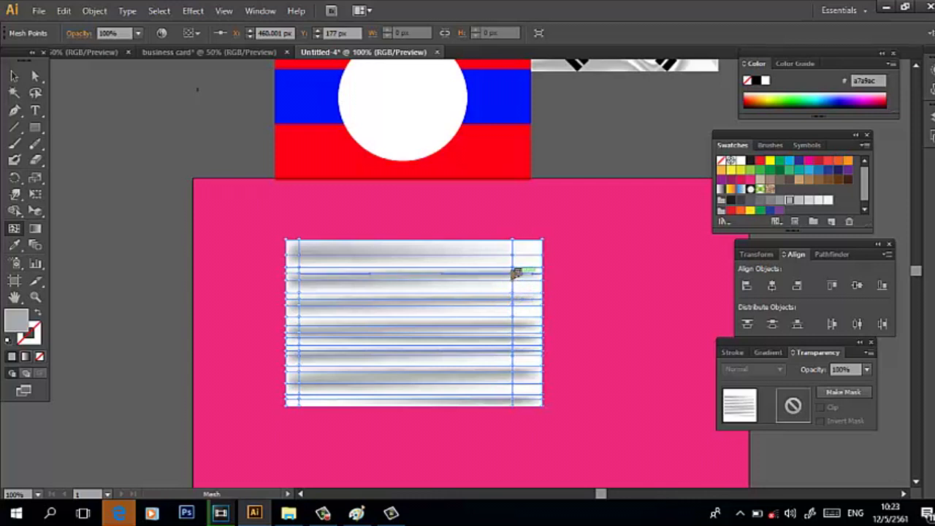
left_click(514, 260)
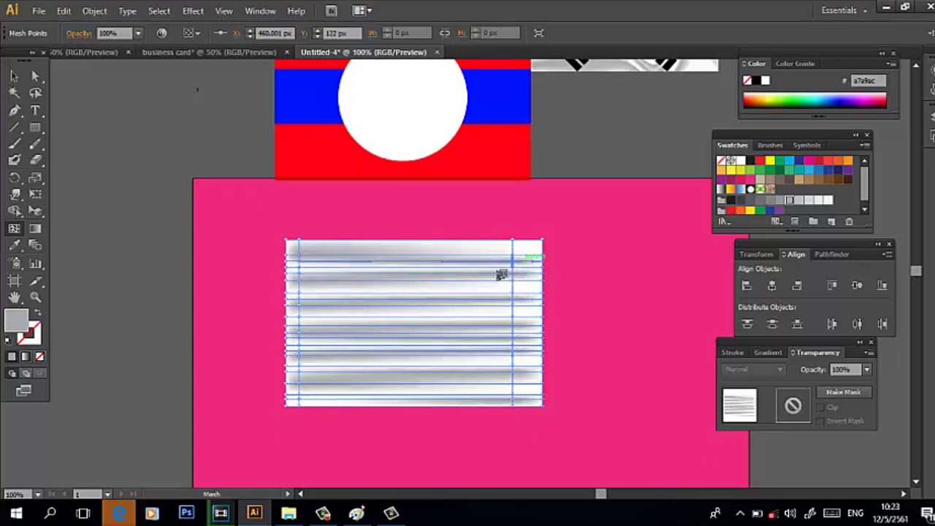
left_click(15, 76)
left_click(158, 268)
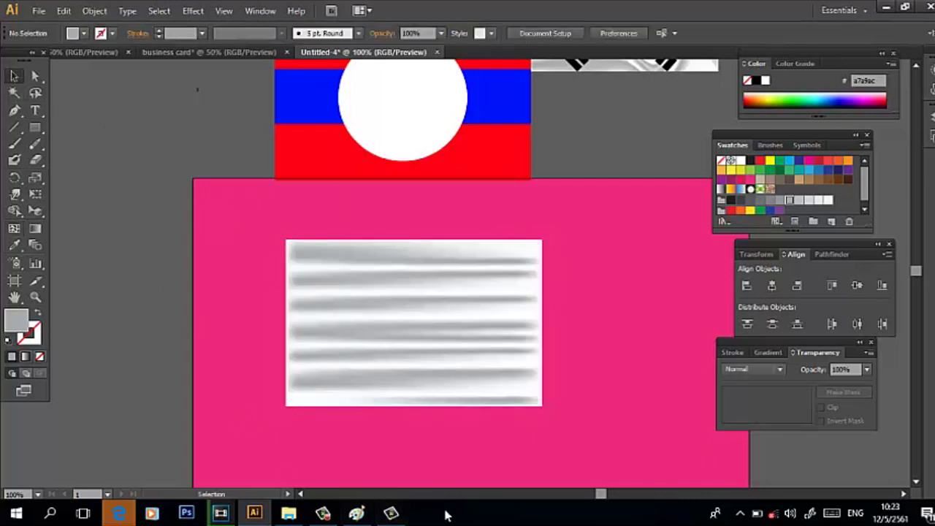
Warp the striped mesh with the Warp tool so its grey and white bands form wavy cloth folds.
left_click(483, 369)
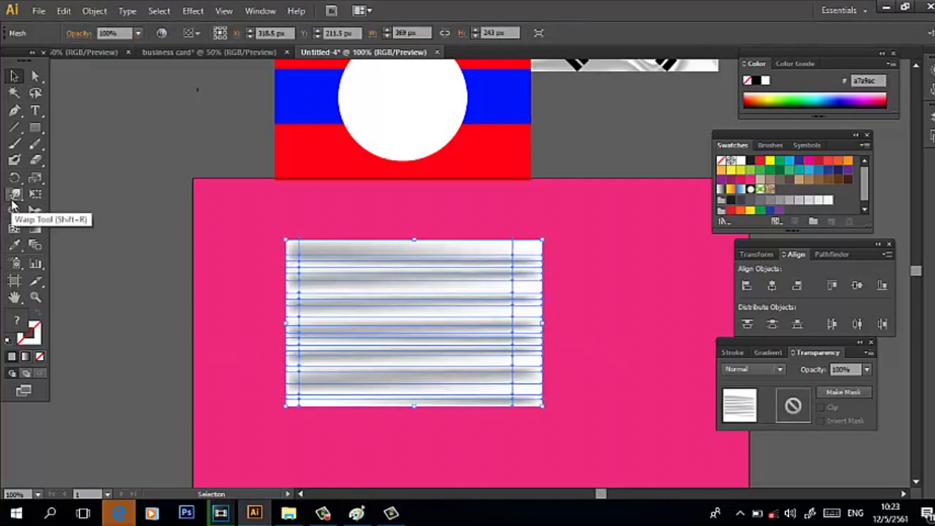
left_click(15, 194)
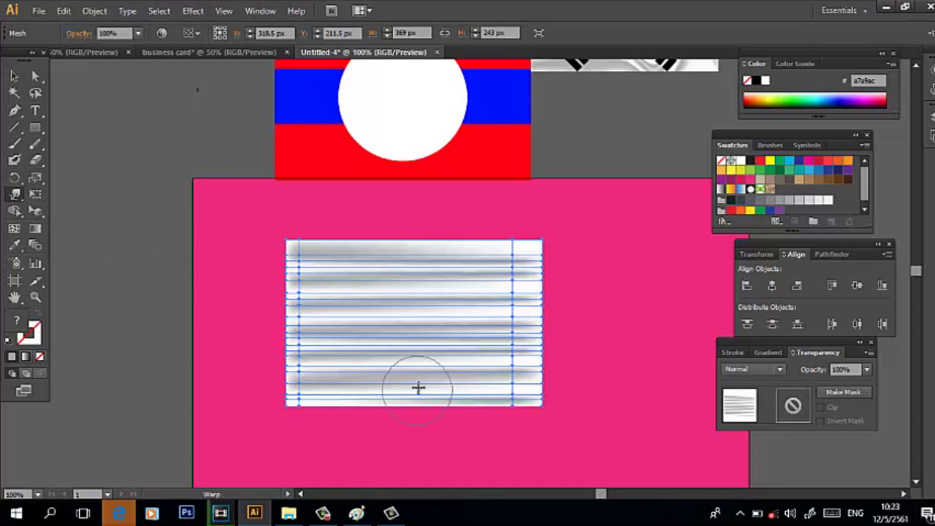
mouse_move(329, 387)
left_mouse_down()
mouse_move(378, 233)
mouse_move(483, 385)
mouse_move(504, 375)
mouse_move(589, 198)
left_mouse_up()
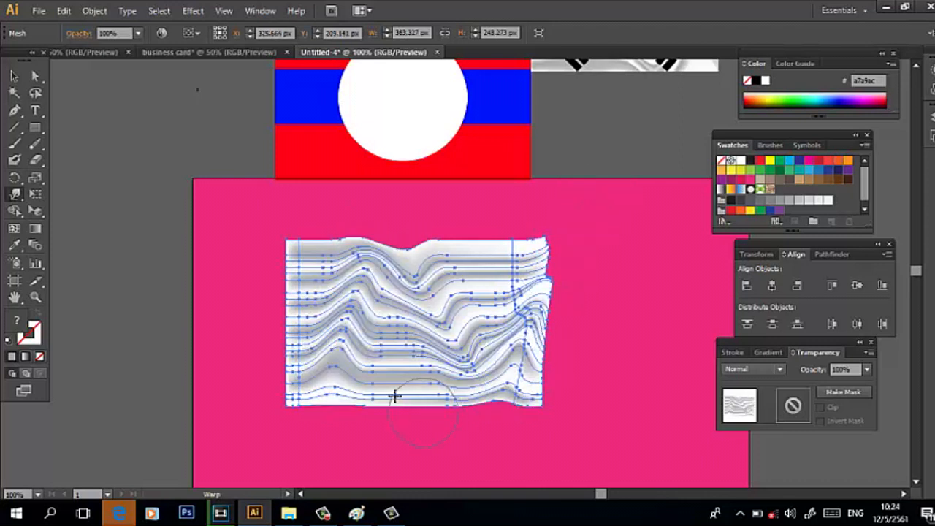
Warp the mesh's upper and lower edges outward in several places so they bulge past the original rectangle outline.
mouse_move(341, 282)
left_mouse_down()
mouse_move(329, 270)
mouse_move(411, 265)
mouse_move(401, 234)
left_mouse_up()
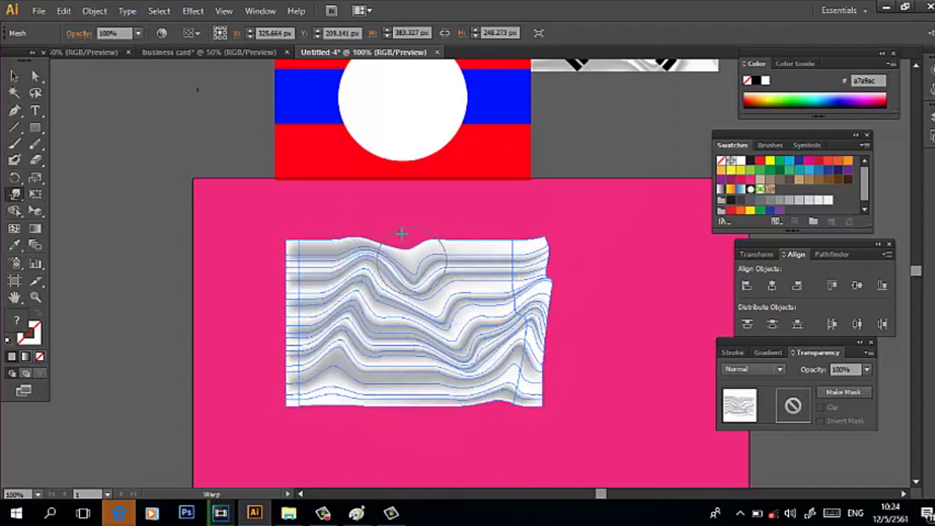
left_click_drag(354, 388, 346, 434)
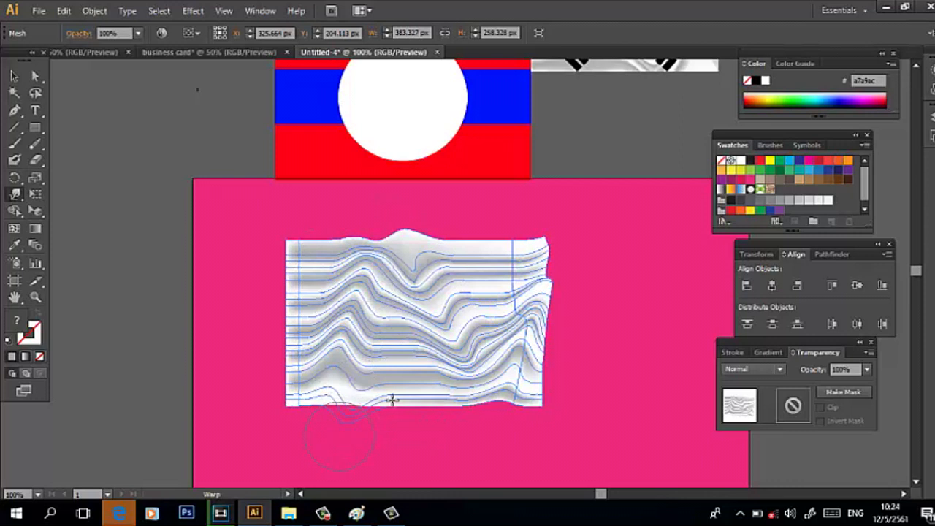
left_click_drag(480, 388, 502, 430)
left_click_drag(527, 265, 529, 230)
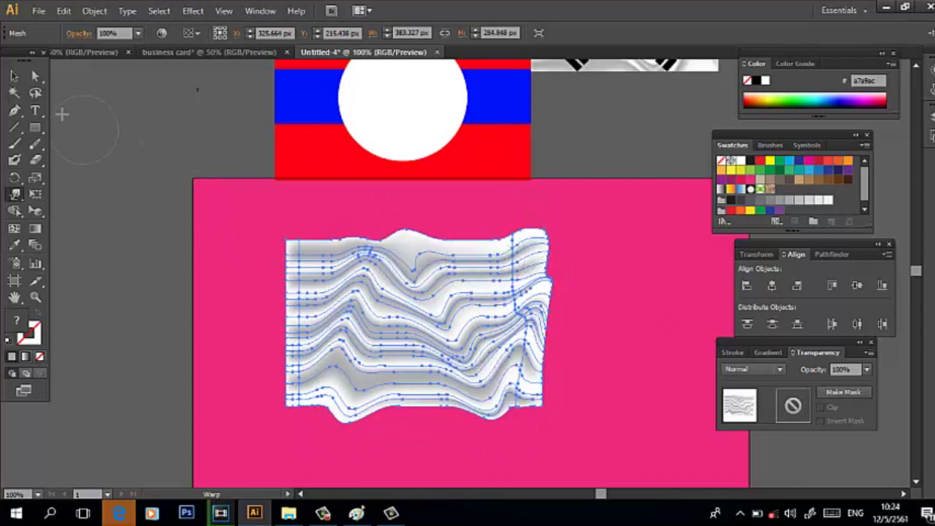
left_click(15, 76)
left_click(130, 120)
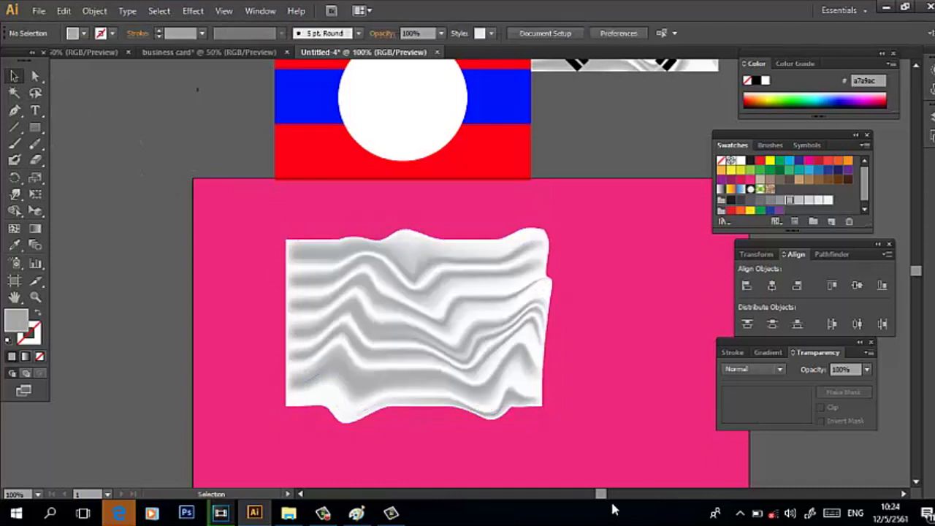
Draw a grey rectangle about 369 × 243 px over the warped mesh, matching its original outline.
scroll(596, 438, "up", 3)
left_click(33, 130)
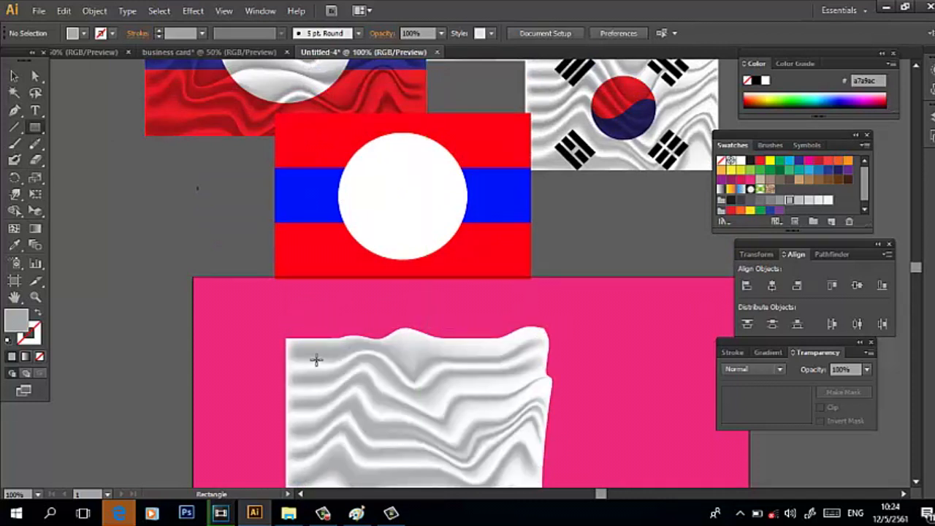
left_click_drag(304, 349, 543, 450)
scroll(541, 438, "down", 2)
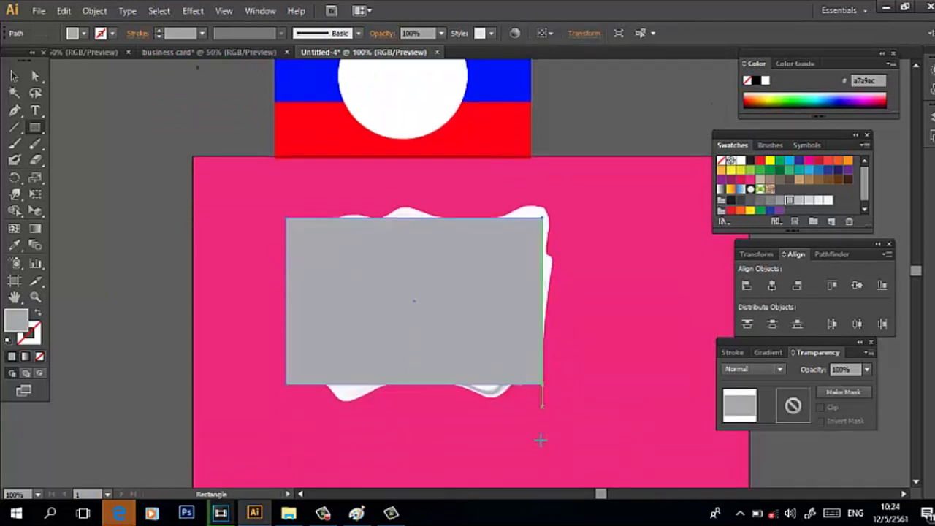
left_click(14, 76)
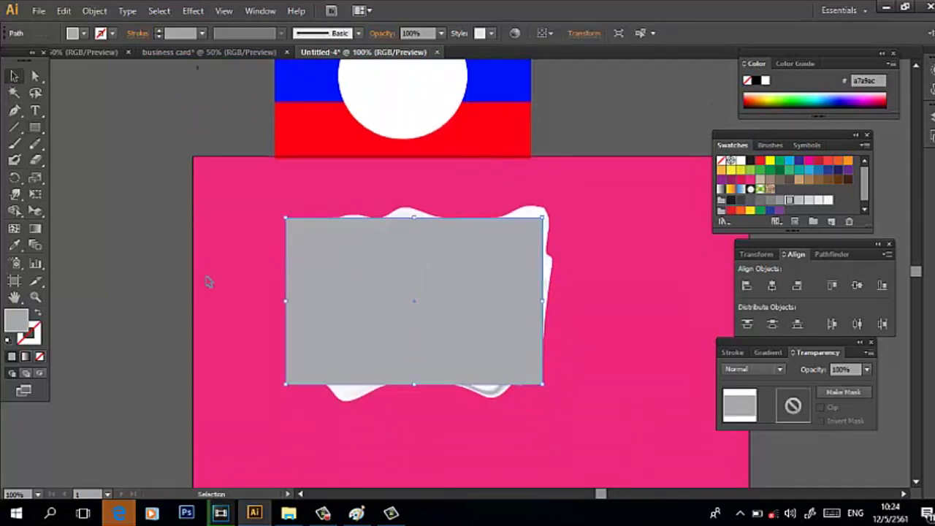
left_click(296, 467)
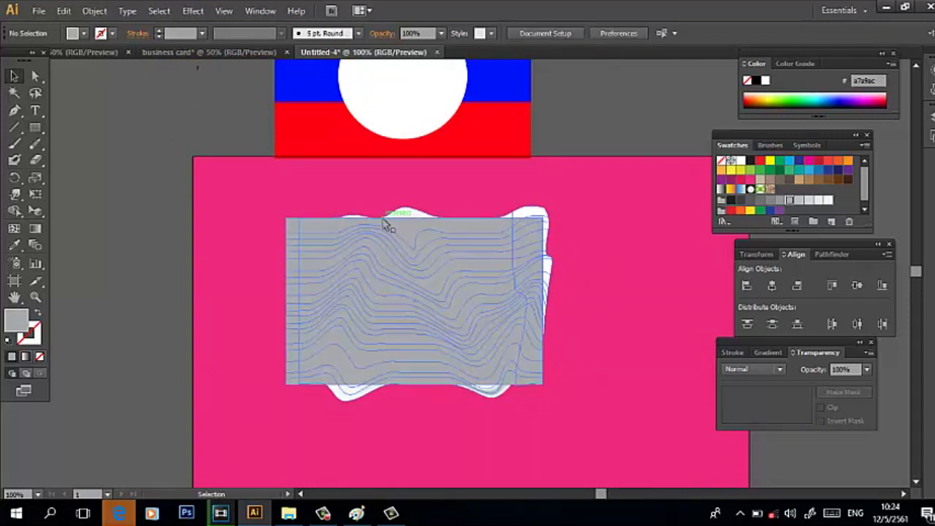
Select the grey rectangle together with the warped mesh and turn them into a clipping mask.
left_click_drag(541, 349, 433, 261)
left_click(616, 378)
left_click_drag(488, 300, 465, 272)
right_click(465, 272)
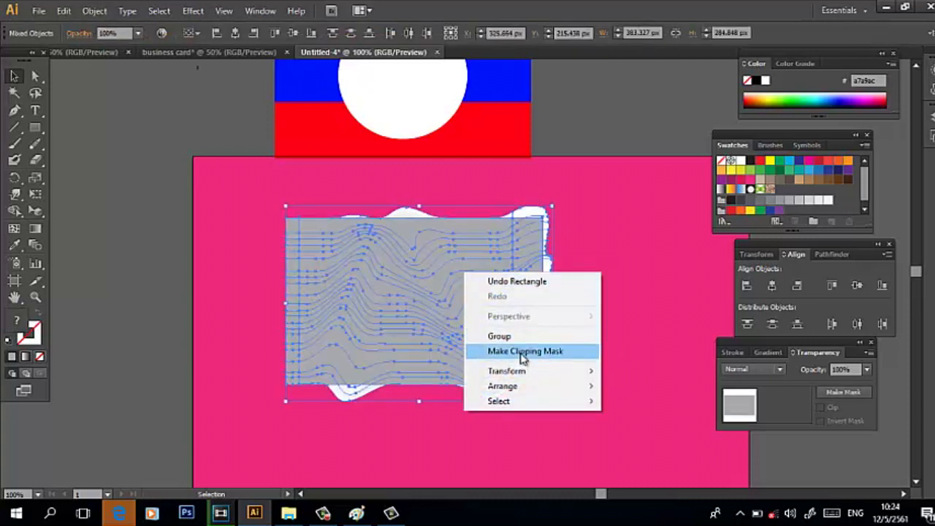
left_click(520, 352)
left_click(649, 390)
Move the flat Laos flag down so it lies beneath the clipped cloth texture.
scroll(656, 429, "up", 3)
left_click_drag(468, 395, 438, 330)
left_click_drag(441, 212, 451, 354)
left_click(578, 455)
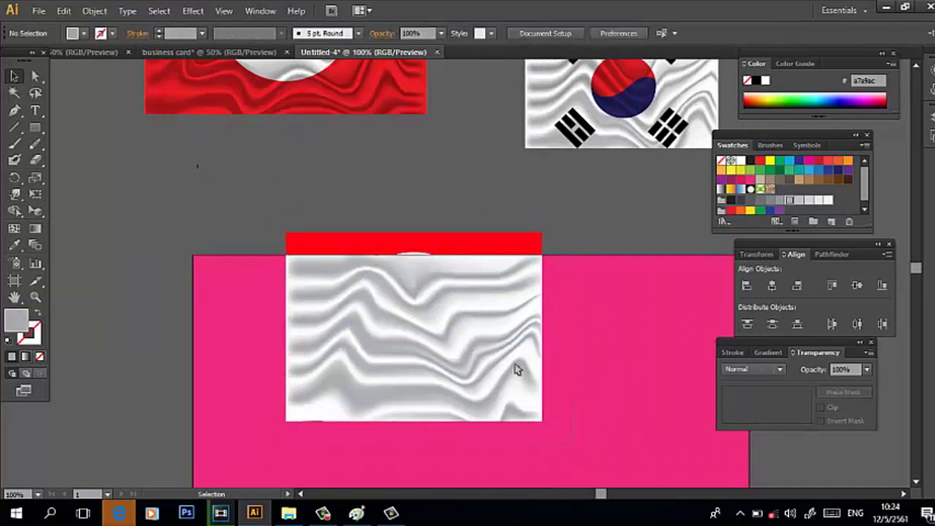
Align the Laos flag and the cloth texture to each other on their vertical centres.
left_click(469, 317)
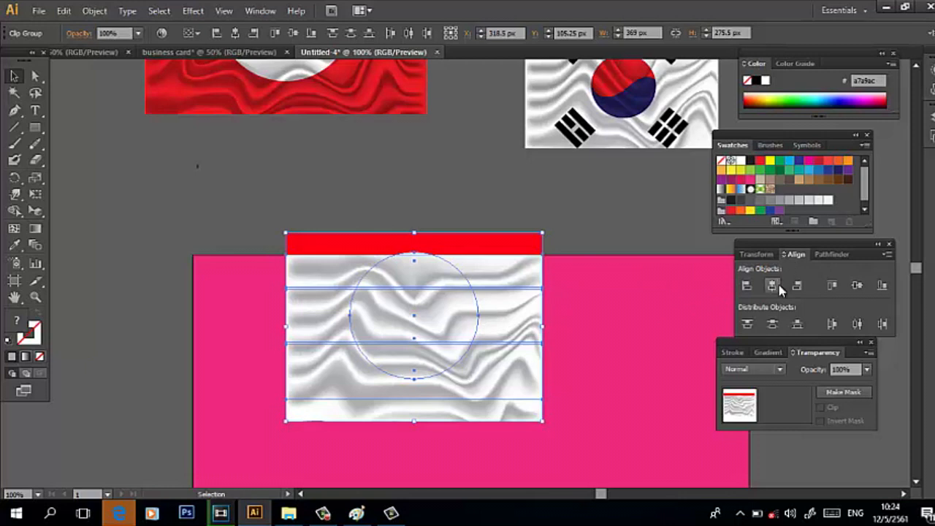
left_click(859, 285)
left_click(633, 304)
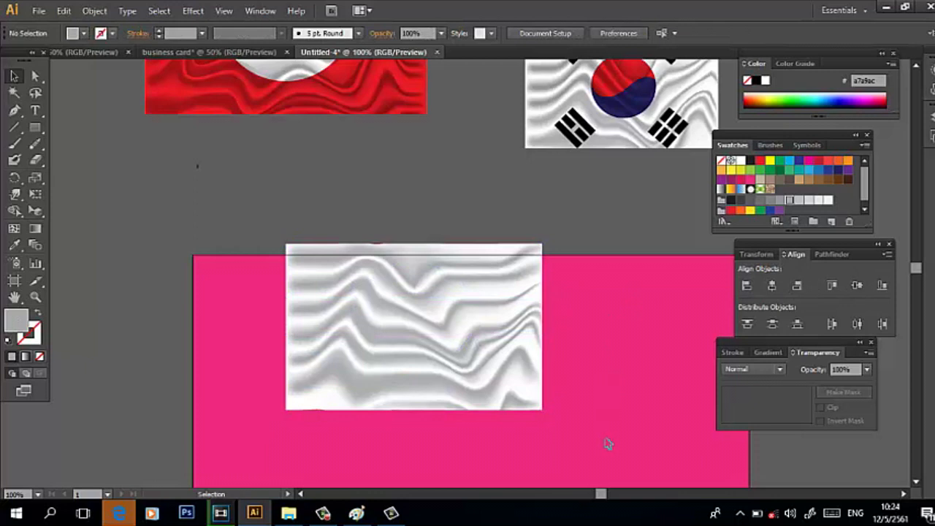
Set the clipped cloth texture's blending mode to Multiply over the flag.
left_click(489, 353)
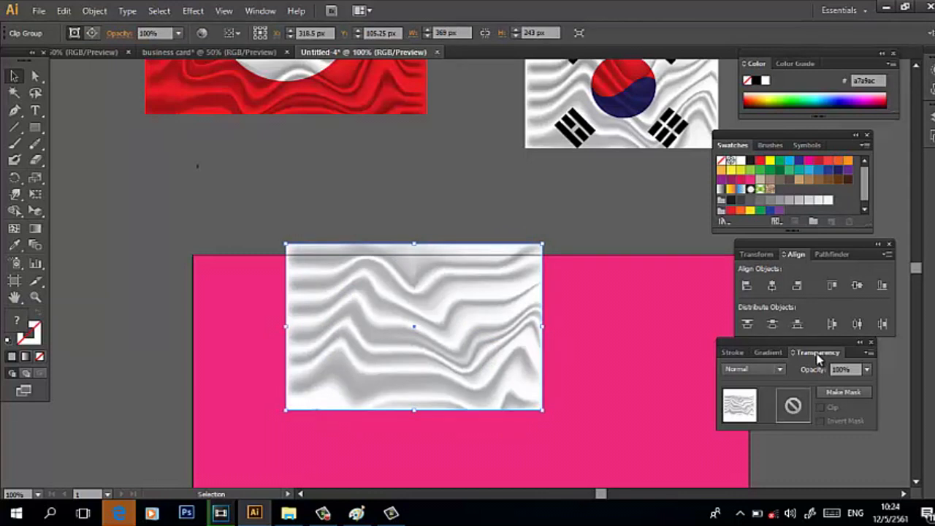
left_click(258, 13)
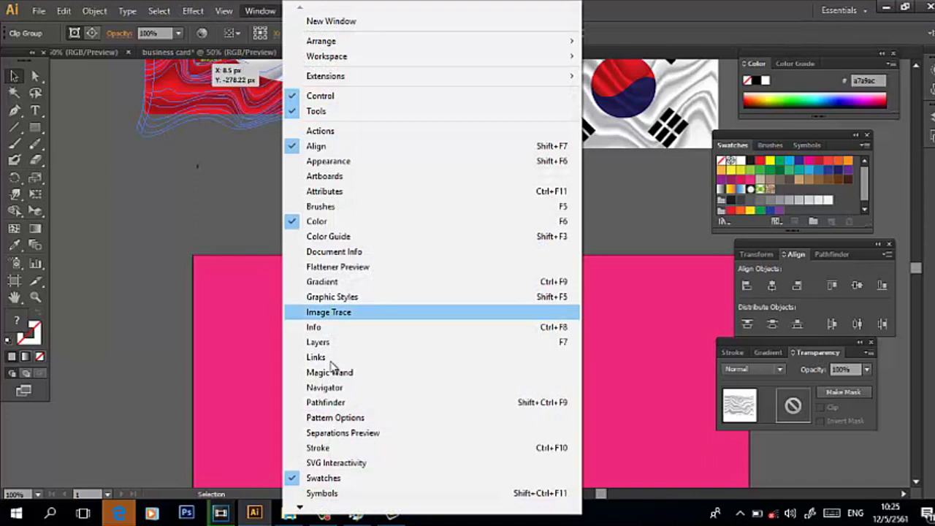
left_click(611, 234)
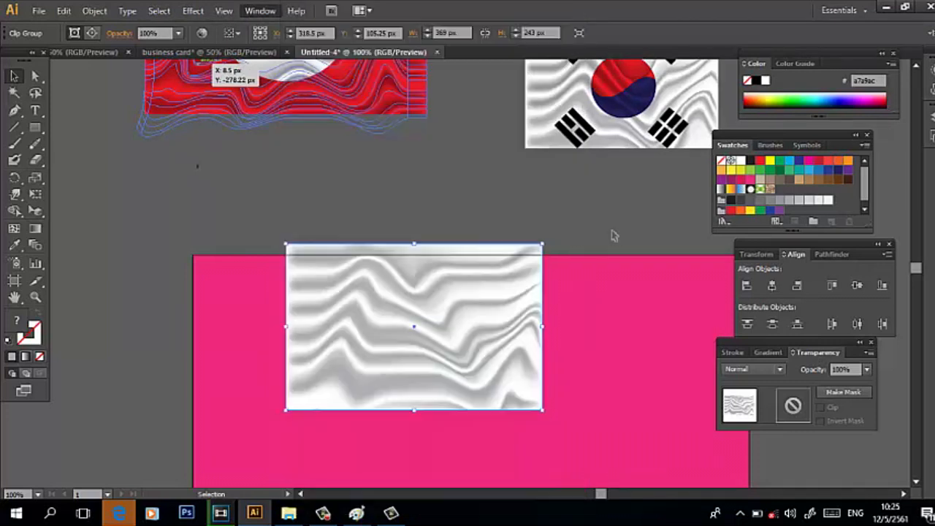
left_click(429, 287)
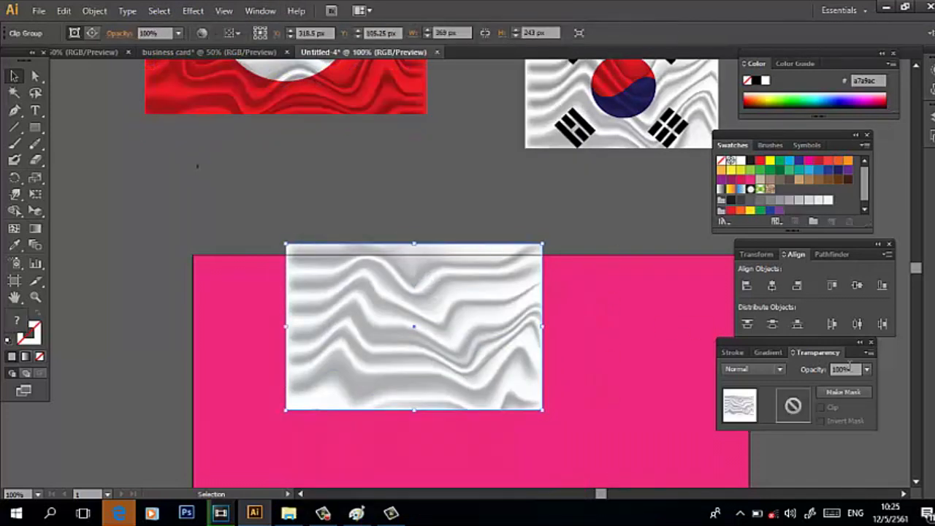
left_click(738, 369)
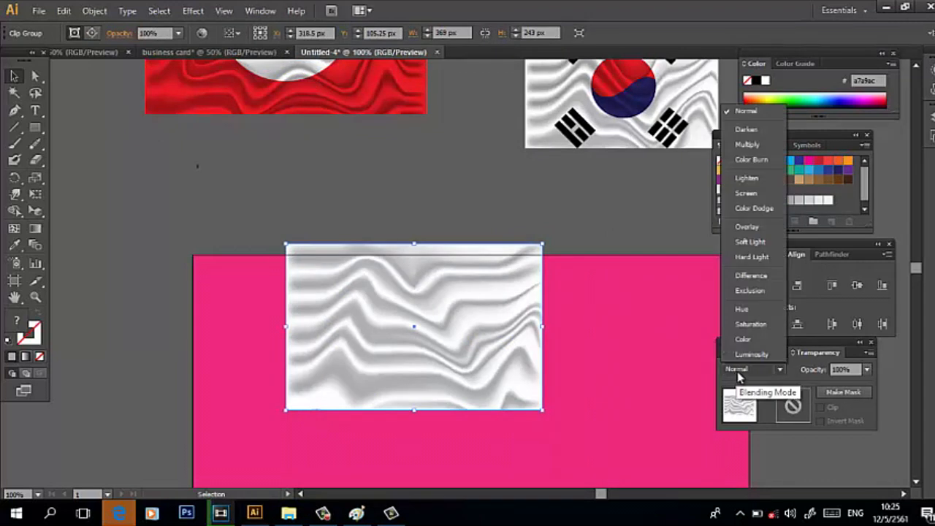
left_click(746, 145)
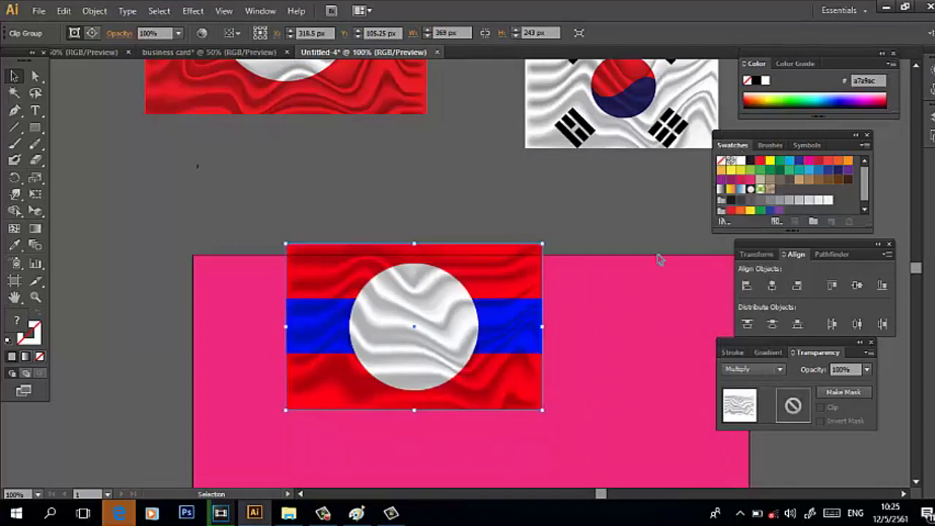
left_click(658, 259)
Select the flag's parts together with the cloth texture and group them into one object.
scroll(643, 384, "up", 3)
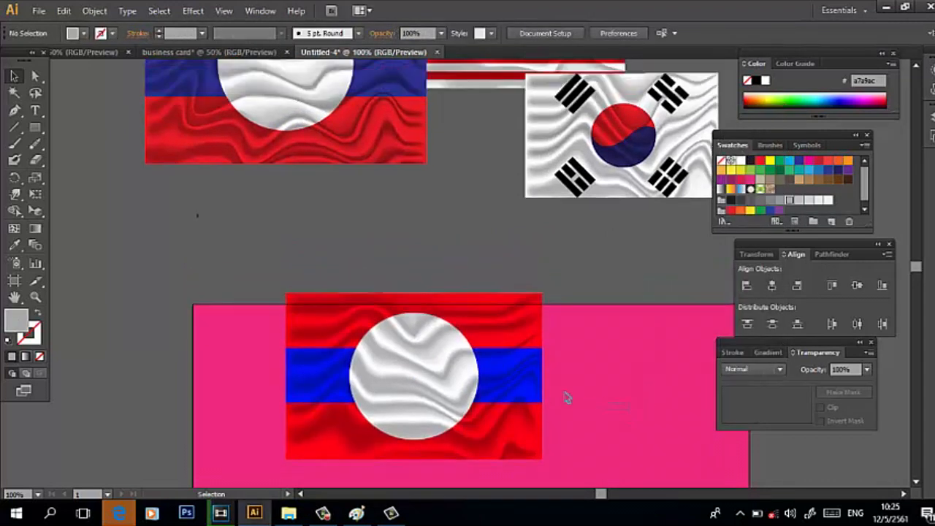
left_click(397, 328)
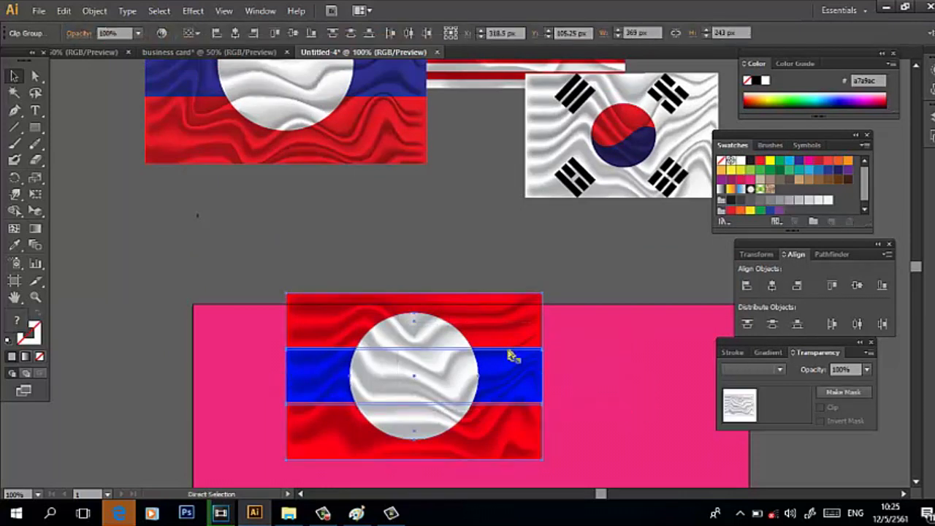
key("ctrl+g")
scroll(510, 352, "down", 5)
left_click(544, 378)
left_click(494, 328)
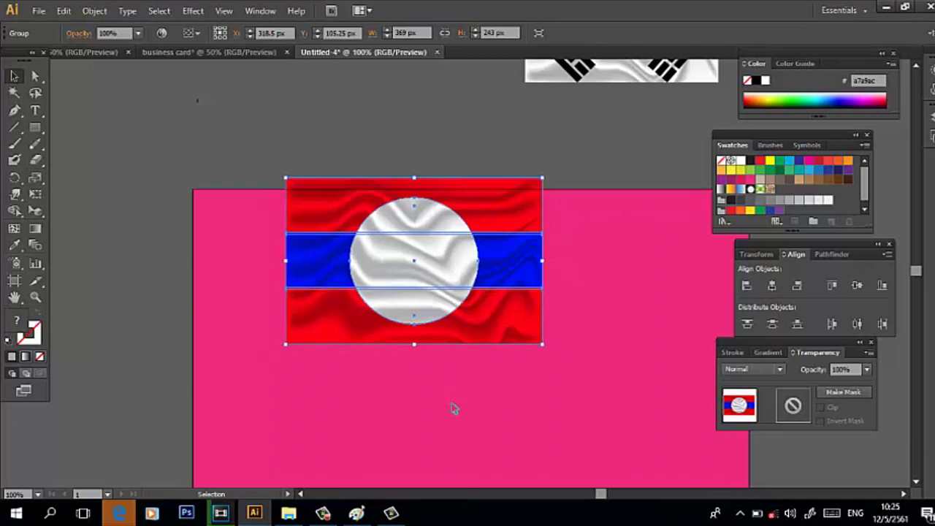
left_click(455, 367)
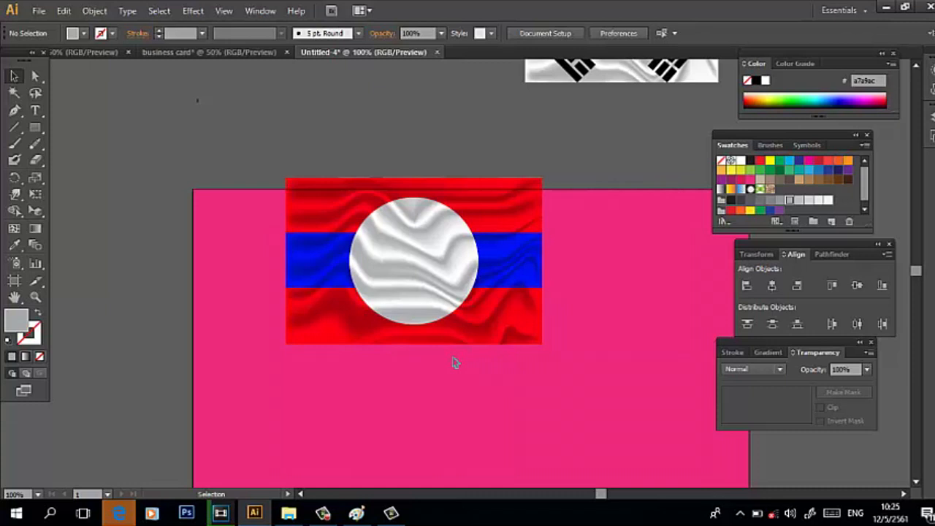
Duplicate the grouped wavy flag and arrange the two flags one above the other over the pink rectangle.
scroll(467, 330, "up", 3)
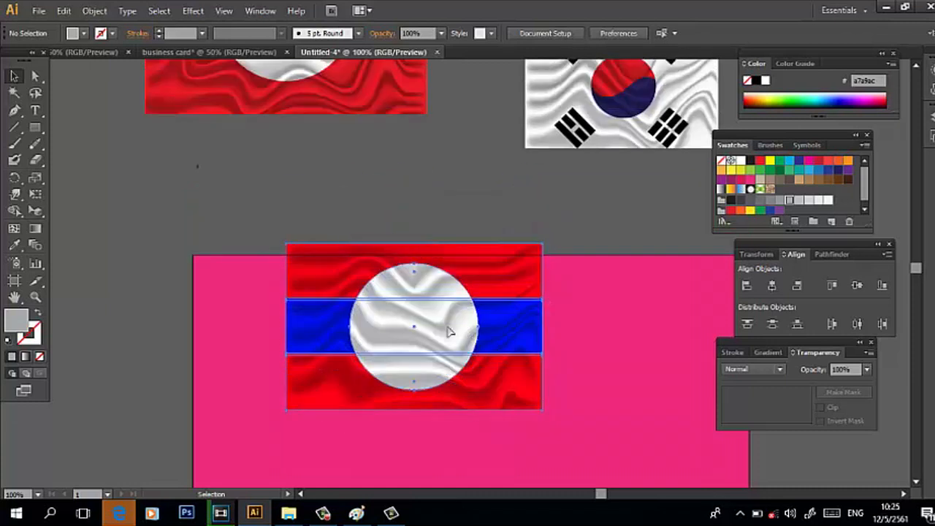
left_click(455, 369)
left_click_drag(455, 369, 472, 463)
scroll(472, 438, "down", 3)
left_click_drag(493, 358, 484, 379)
left_click(570, 284)
left_click(449, 344)
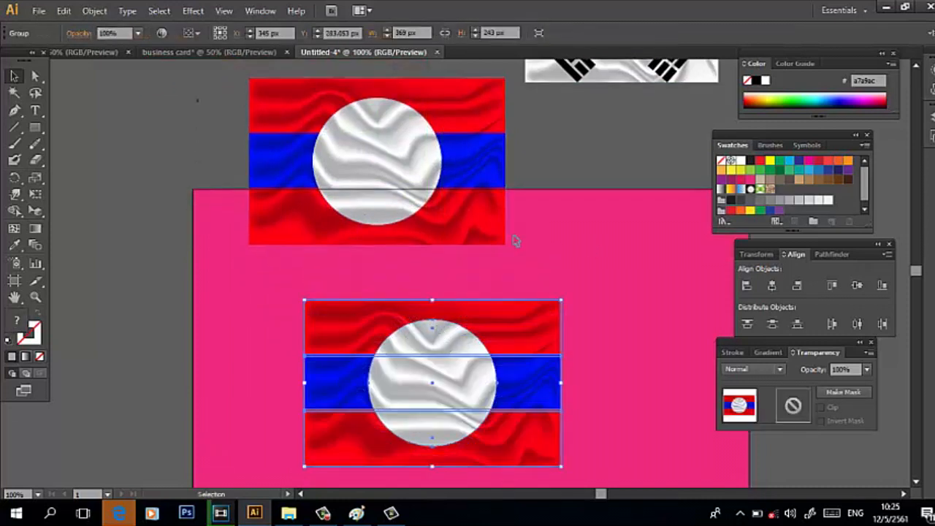
Undo the last flag duplication and place a fresh copy of the grouped wavy flag below the original on the pink rectangle.
key("ctrl+z")
key("ctrl+z")
left_click(523, 213)
left_click(409, 188)
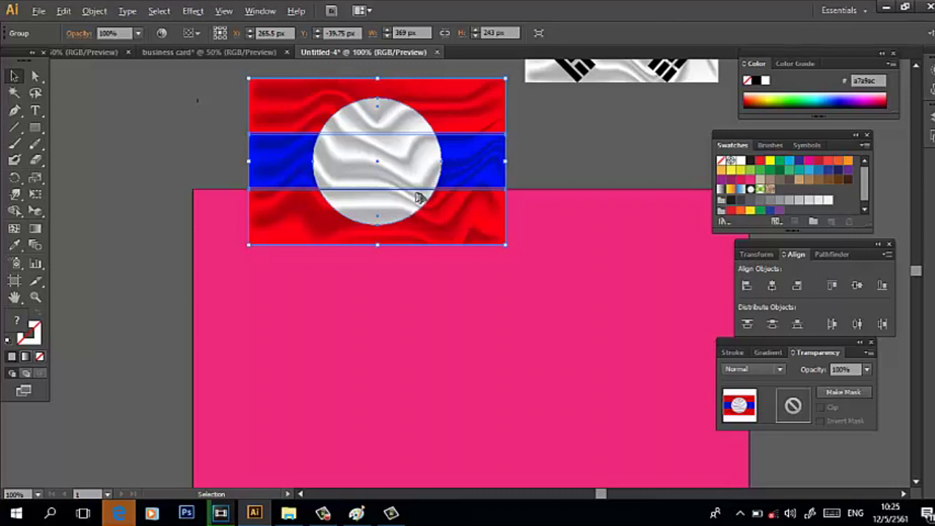
left_click_drag(418, 197, 491, 396, "alt")
left_click(555, 259)
left_click(504, 306)
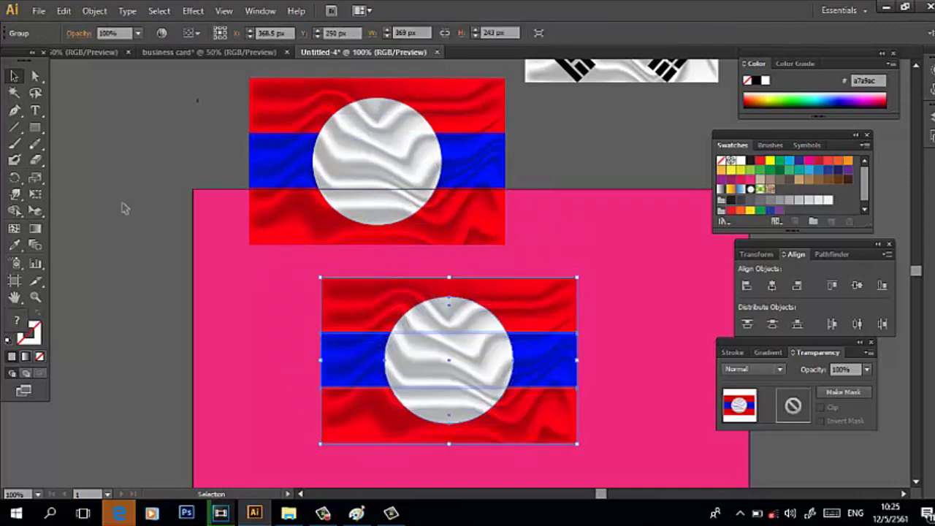
Distort the lower flag with the Warp tool, pushing its edges, stripes and white circle into irregular waves.
left_click(15, 194)
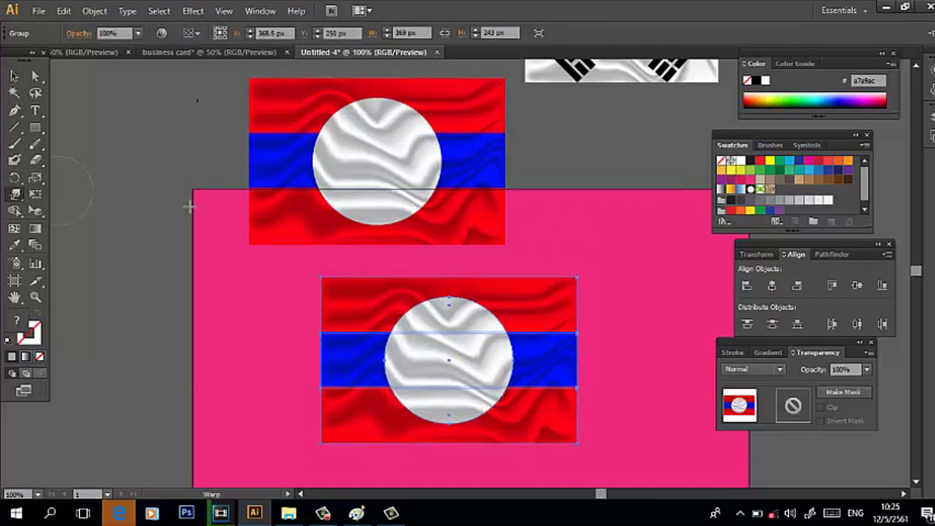
mouse_move(418, 351)
left_mouse_down()
mouse_move(420, 383)
mouse_move(409, 384)
mouse_move(458, 295)
mouse_move(512, 233)
mouse_move(561, 345)
mouse_move(537, 373)
mouse_move(520, 370)
mouse_move(574, 232)
mouse_move(551, 305)
mouse_move(531, 258)
mouse_move(534, 232)
left_mouse_up()
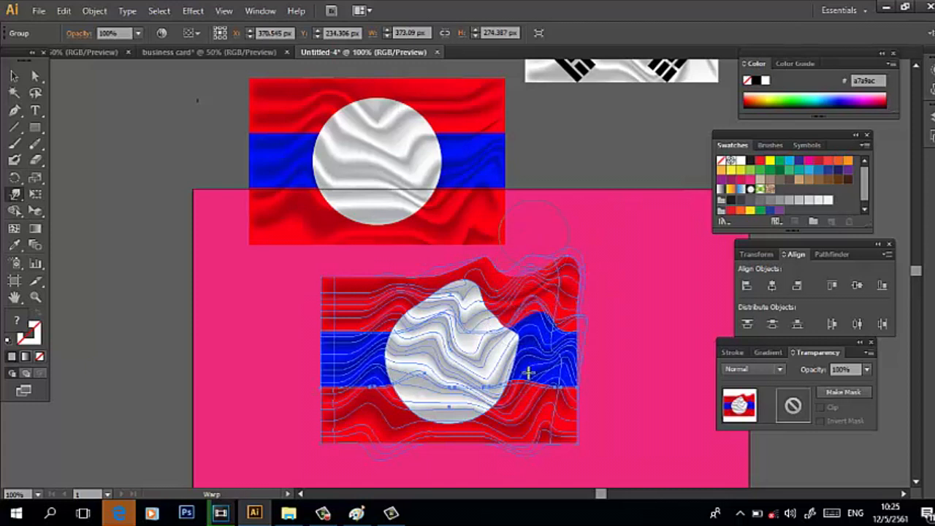
mouse_move(548, 433)
left_mouse_down()
mouse_move(535, 366)
mouse_move(491, 449)
mouse_move(480, 381)
mouse_move(399, 451)
mouse_move(371, 365)
left_mouse_up()
left_click_drag(372, 272, 395, 300)
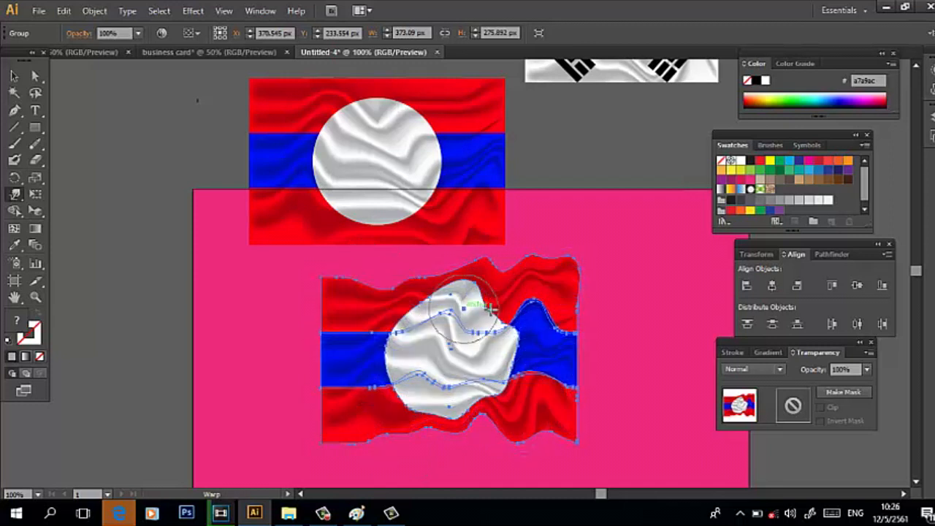
mouse_move(551, 285)
left_mouse_down()
mouse_move(515, 274)
mouse_move(503, 302)
mouse_move(580, 416)
mouse_move(568, 416)
mouse_move(594, 384)
mouse_move(572, 247)
left_mouse_up()
mouse_move(462, 433)
left_mouse_down()
mouse_move(487, 431)
mouse_move(344, 358)
left_mouse_up()
left_click_drag(373, 324, 353, 285)
Move the warped flag left so it sits beneath the unwarped one, and leave it deselected.
left_click(14, 75)
left_click(148, 373)
left_click_drag(560, 392, 504, 396)
left_click(658, 281)
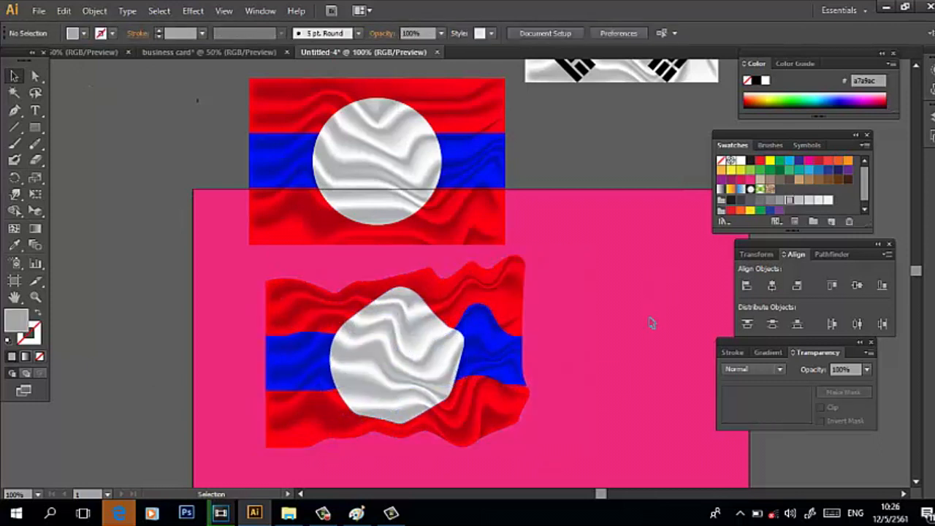
scroll(636, 341, "up", 2)
scroll(622, 341, "down", 1)
scroll(622, 344, "up", 2)
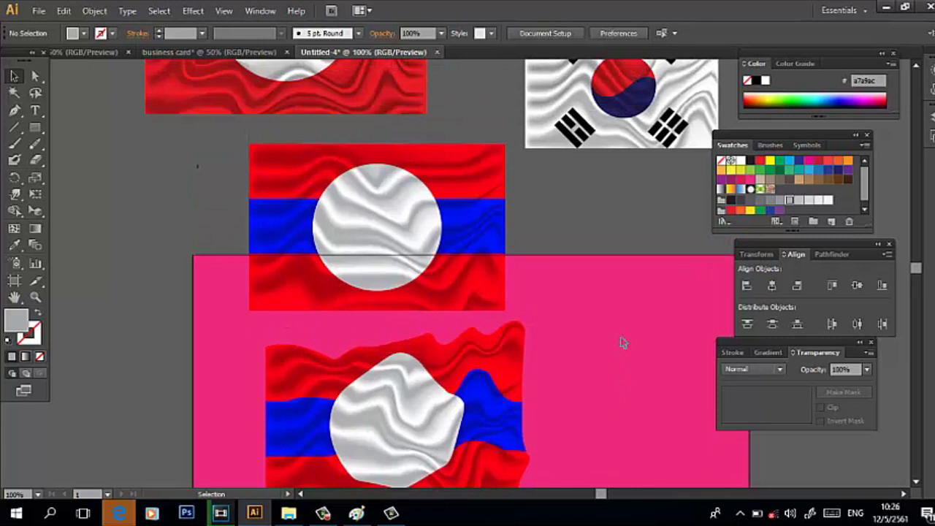
scroll(622, 343, "down", 2)
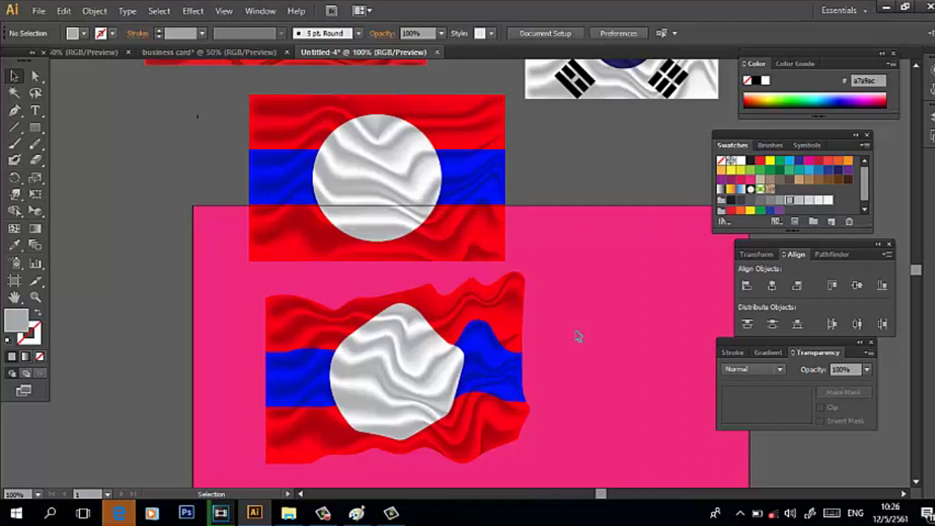
left_click(330, 512)
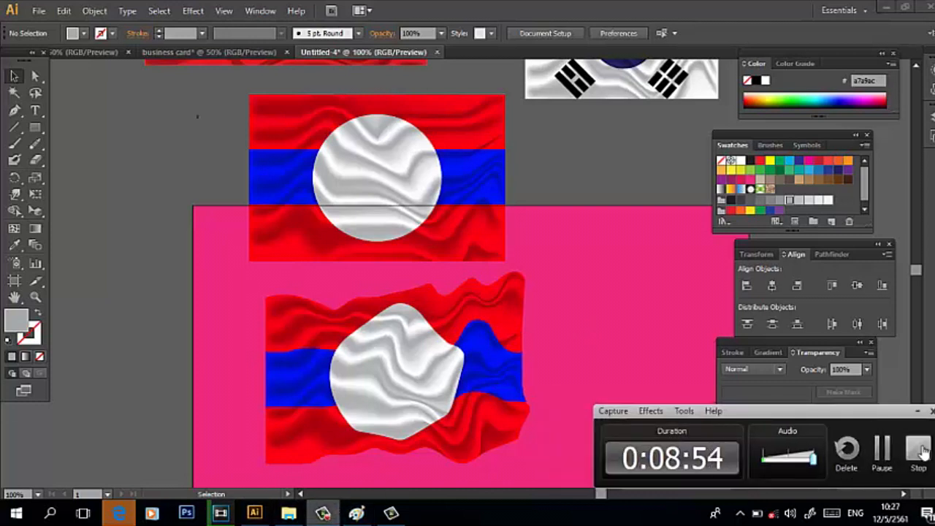
left_click(921, 449)
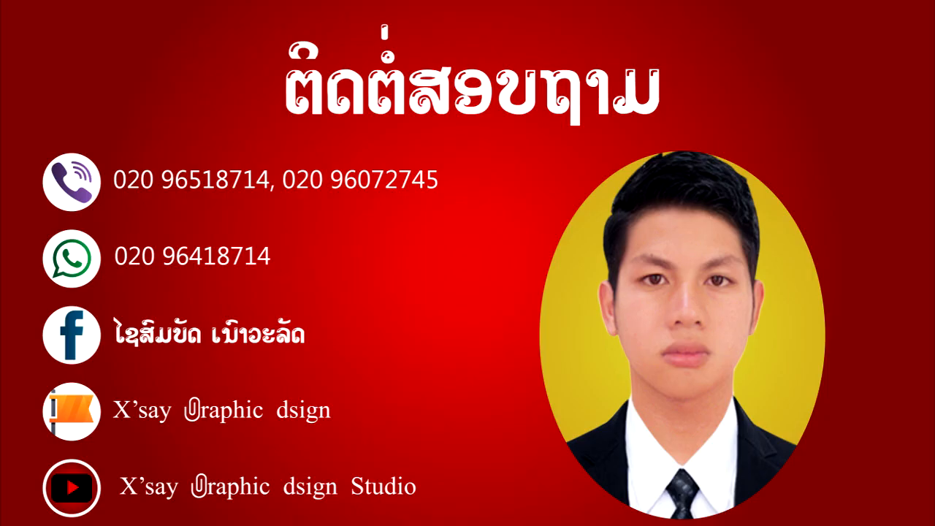